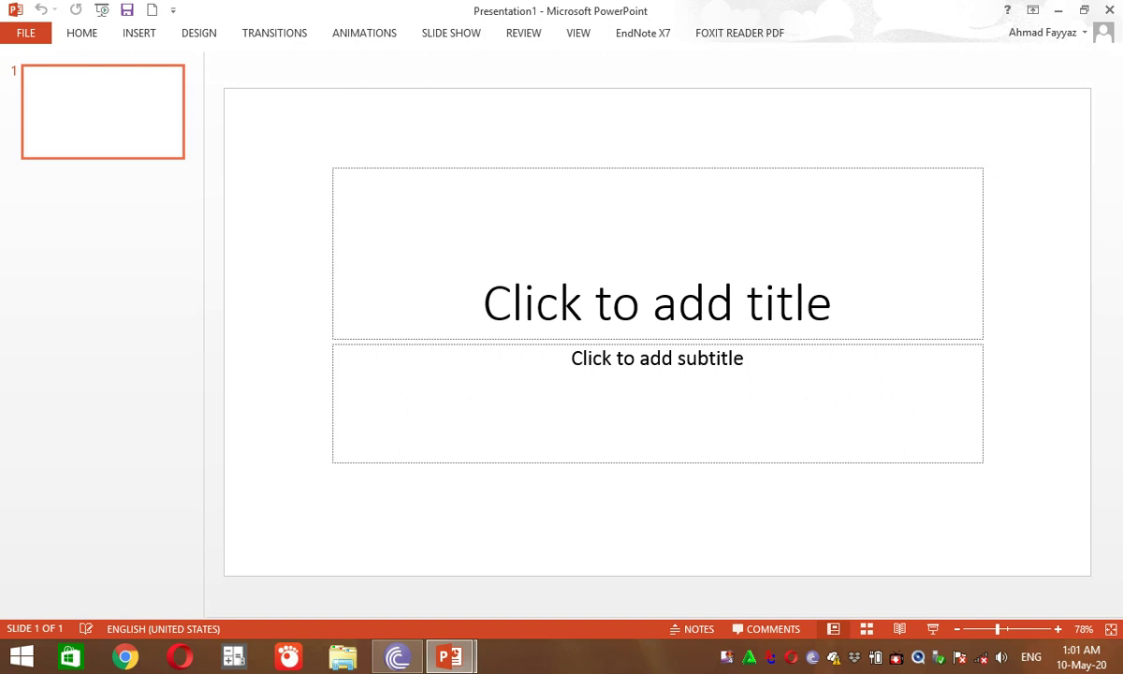
- Browse the slide transition and design theme choices, then collapse the ribbon
click(274, 33)
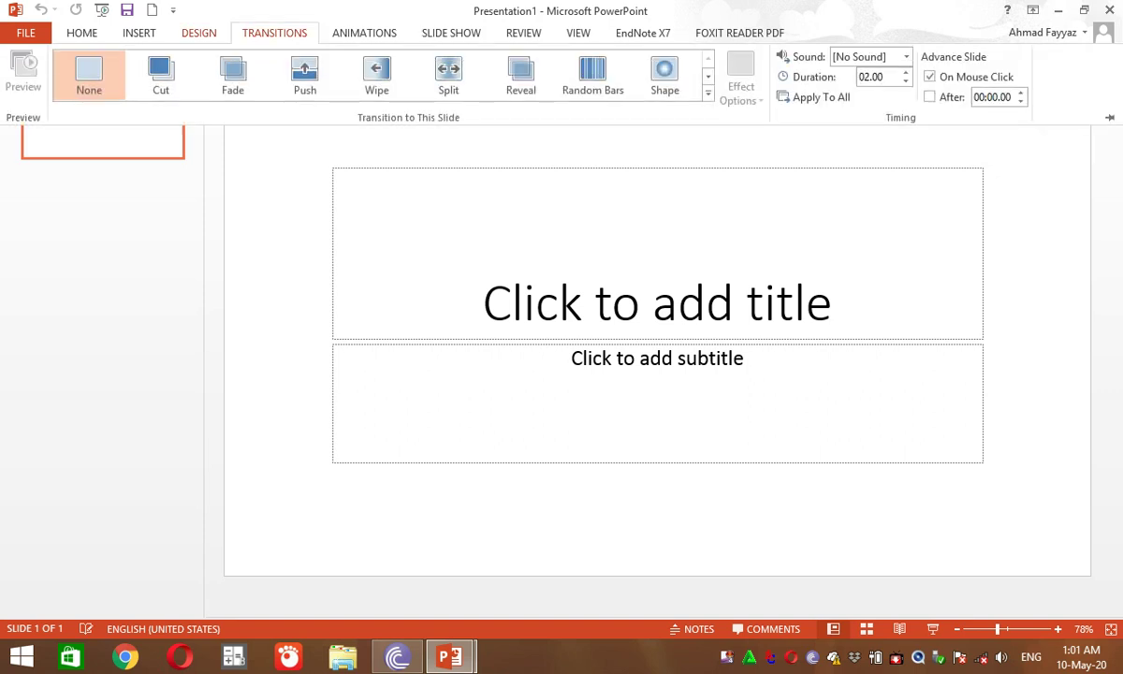
click(199, 33)
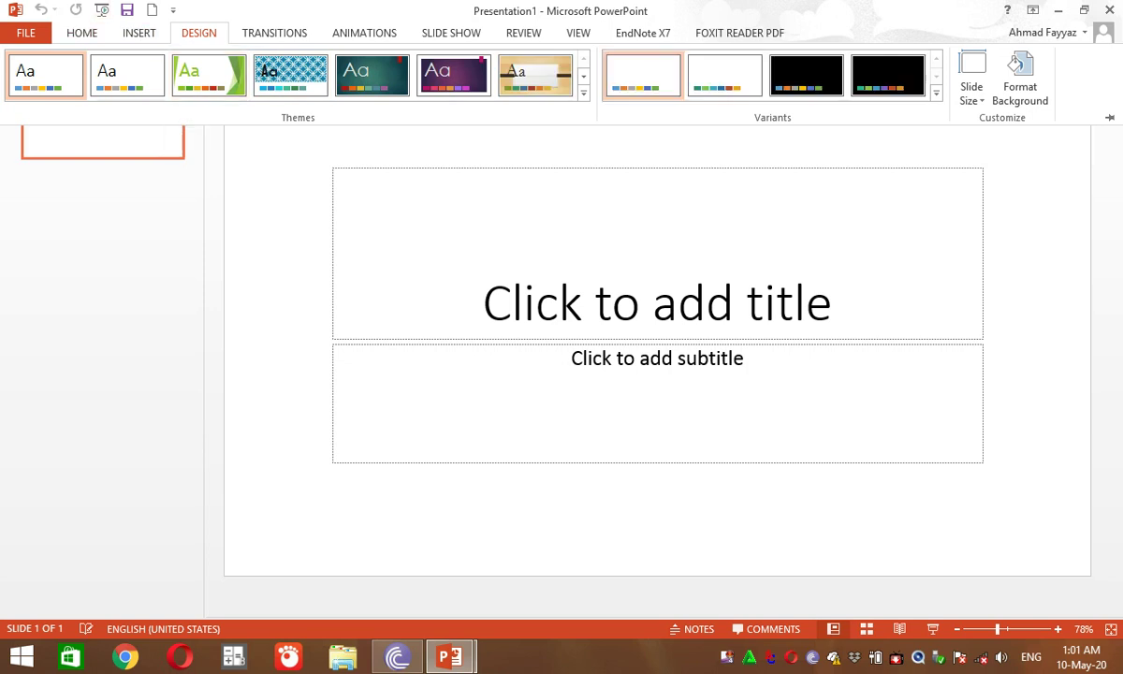
key(ctrl+F1)
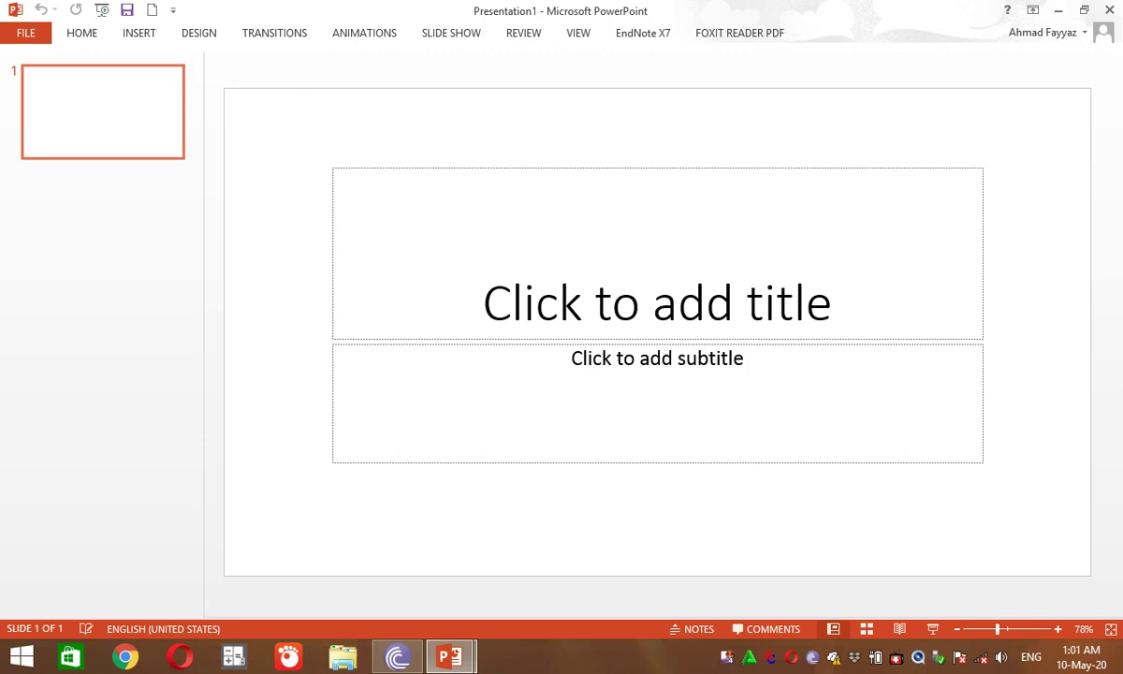
- Insert a new title-and-content slide after slide 1 and briefly check the File page
right_click(101, 178)
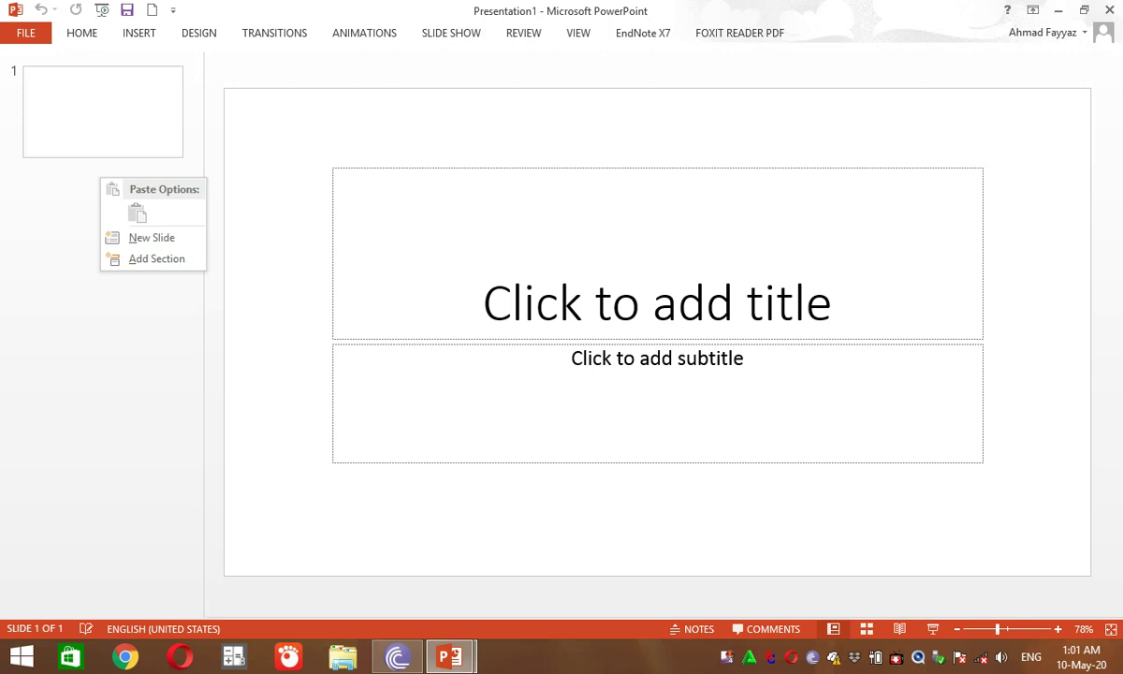
right_click(54, 181)
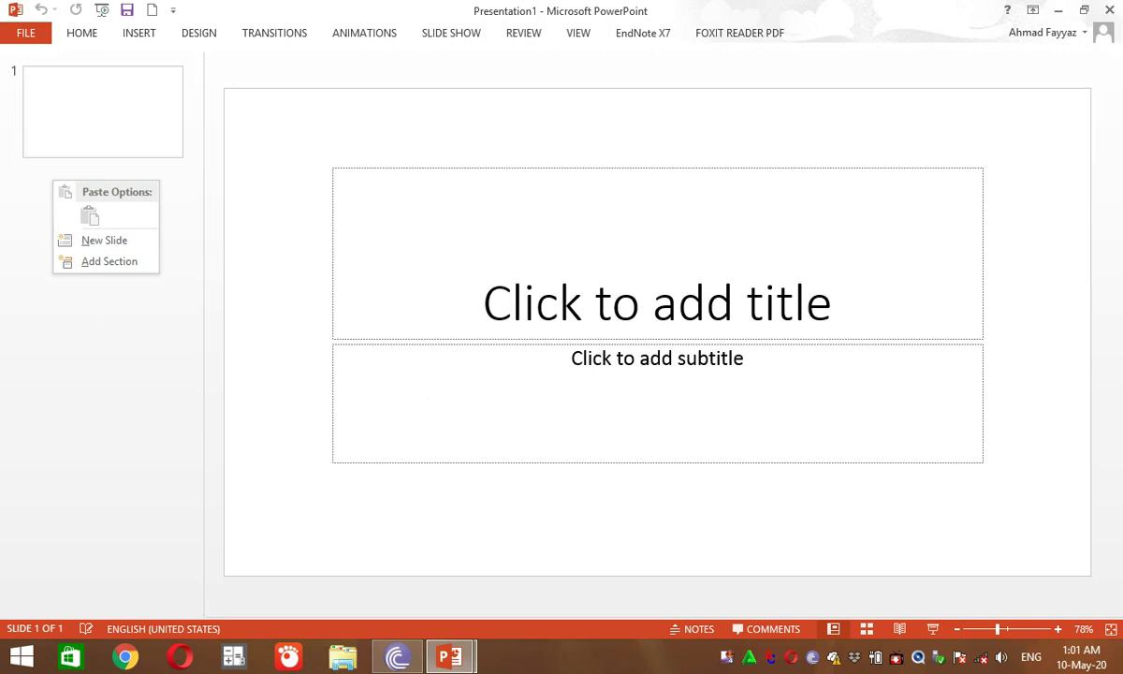
right_click(44, 175)
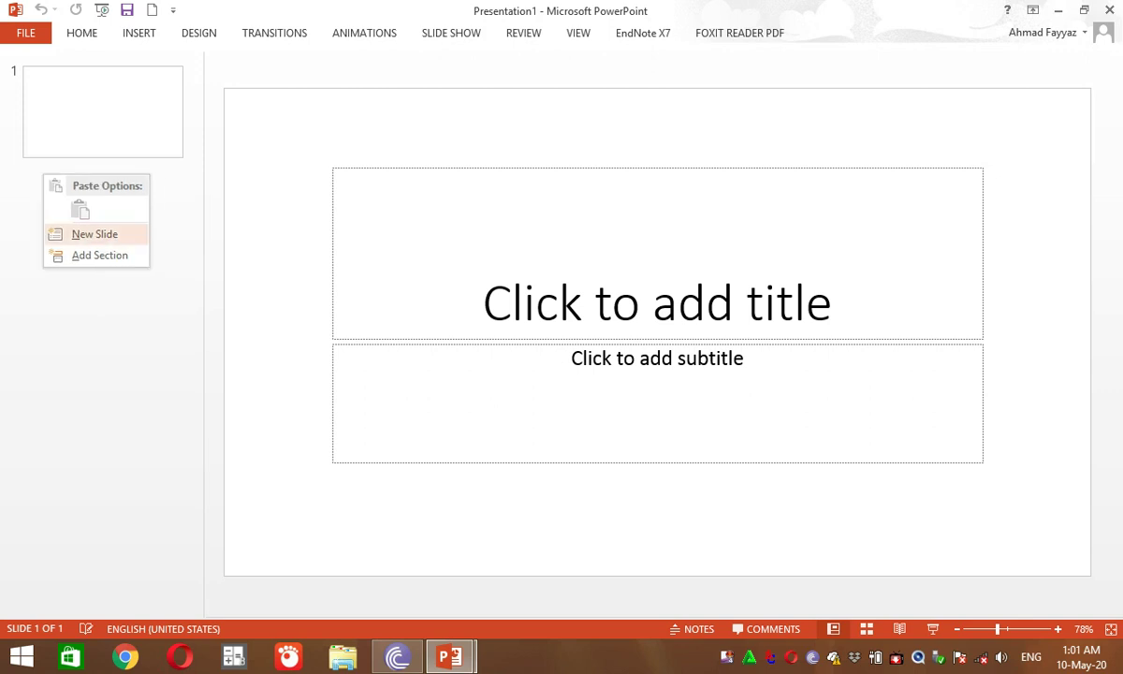
click(95, 234)
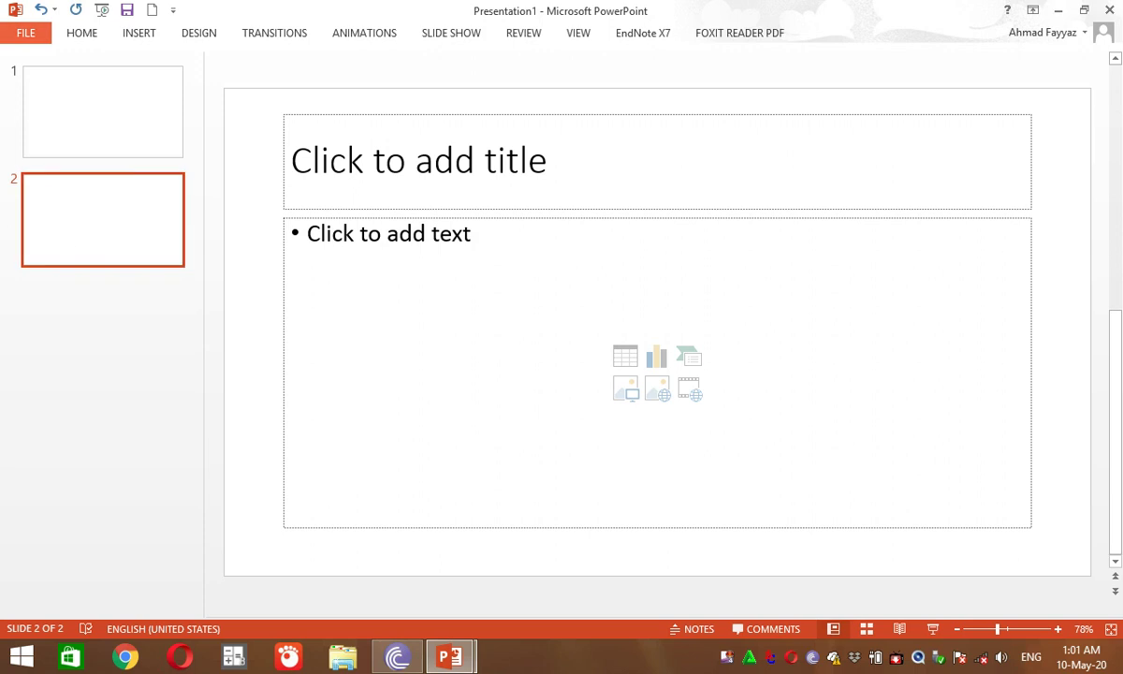
key(alt+f)
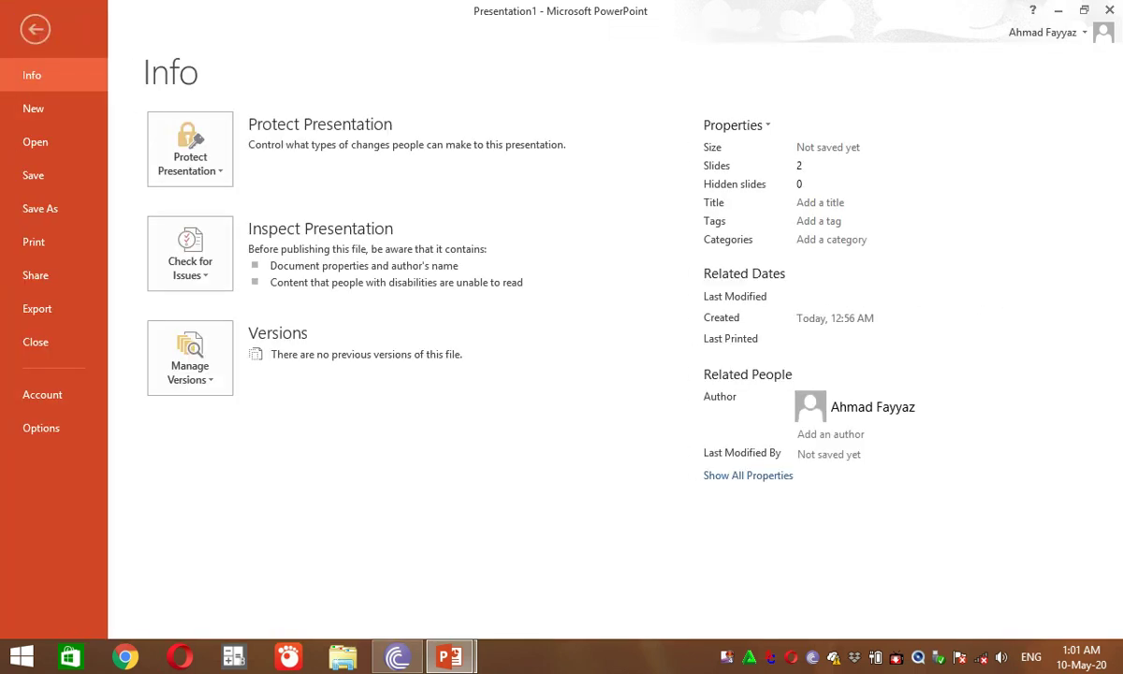
key(Escape)
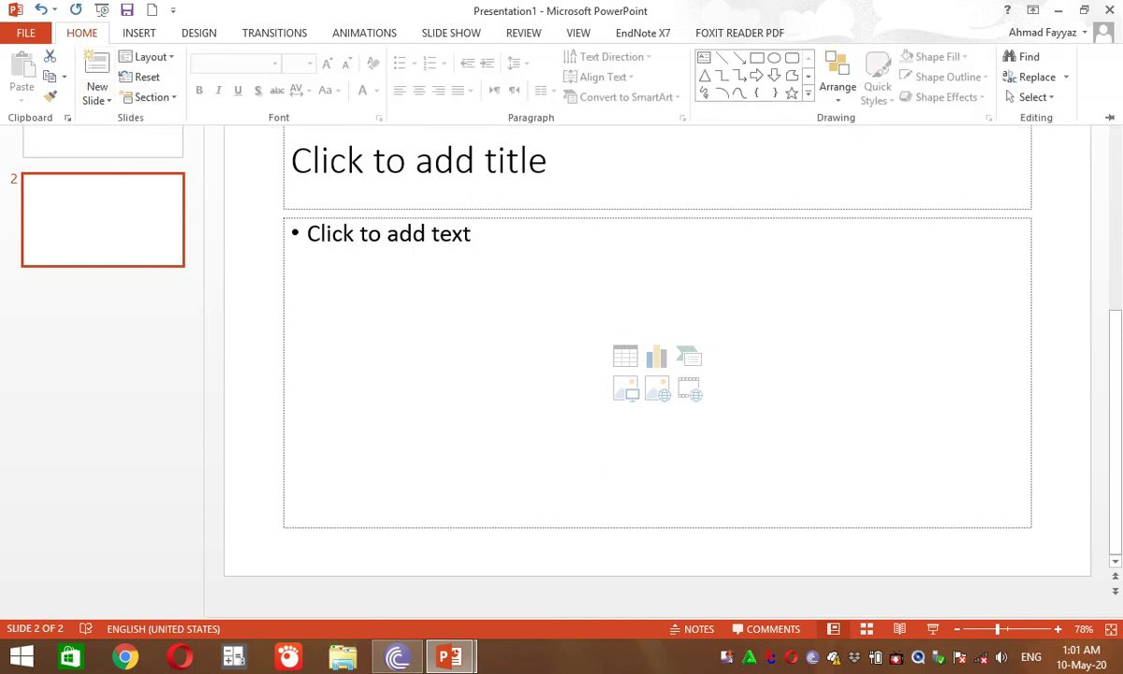
click(98, 95)
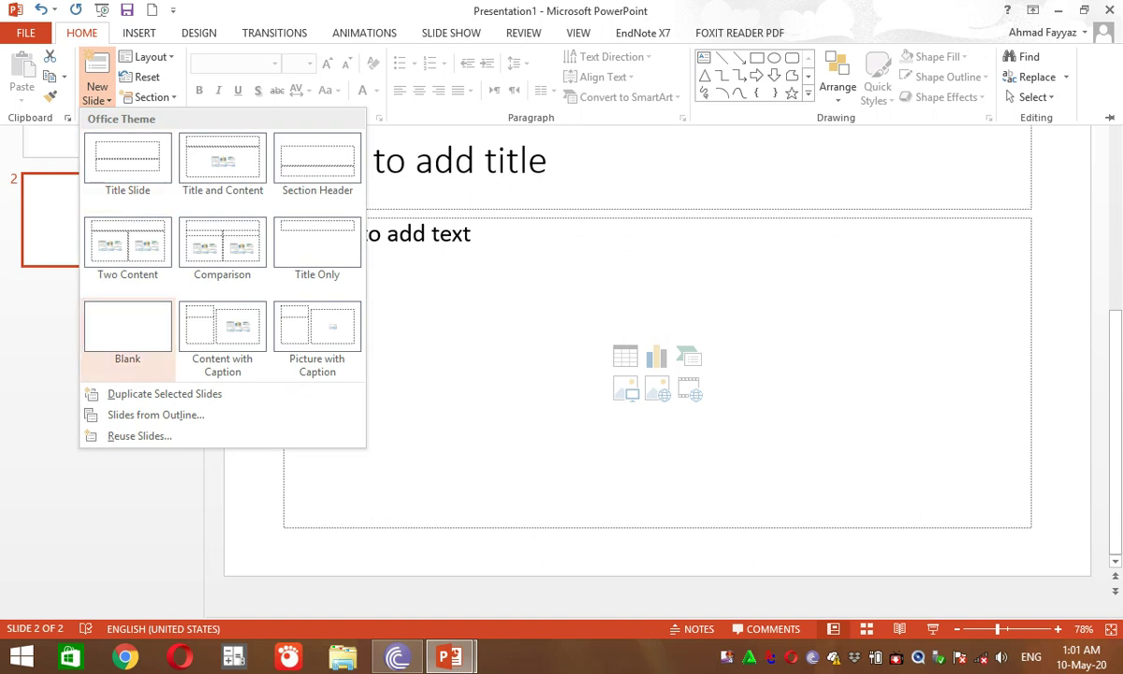
click(127, 327)
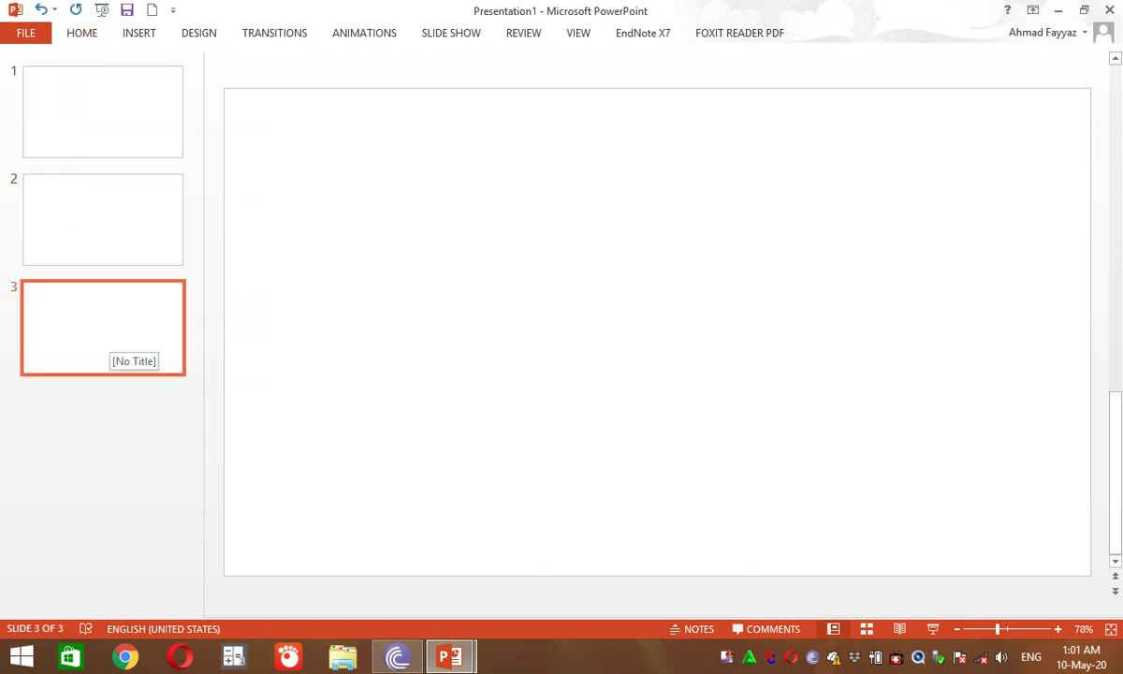
click(82, 33)
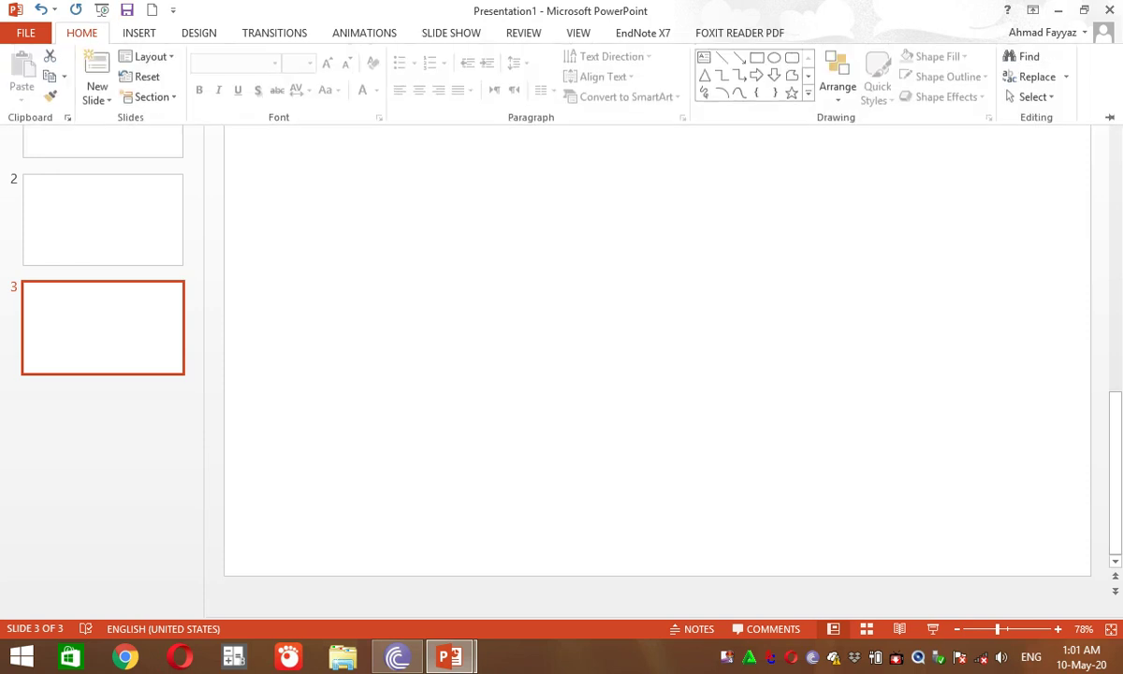
click(84, 296)
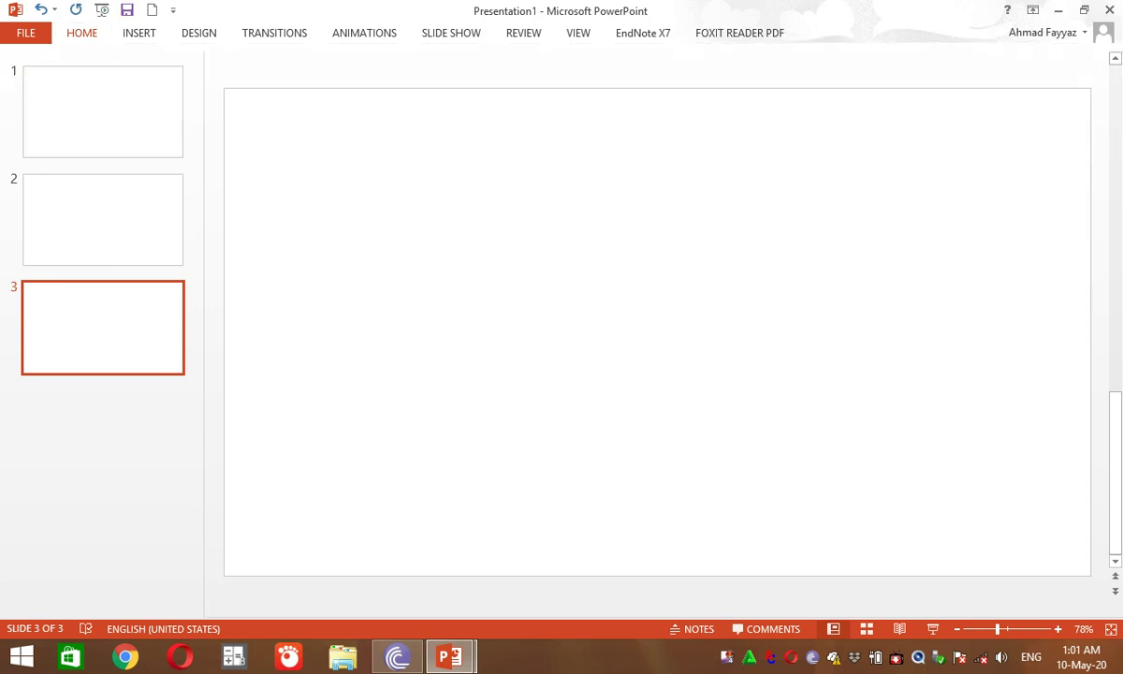
right_click(84, 296)
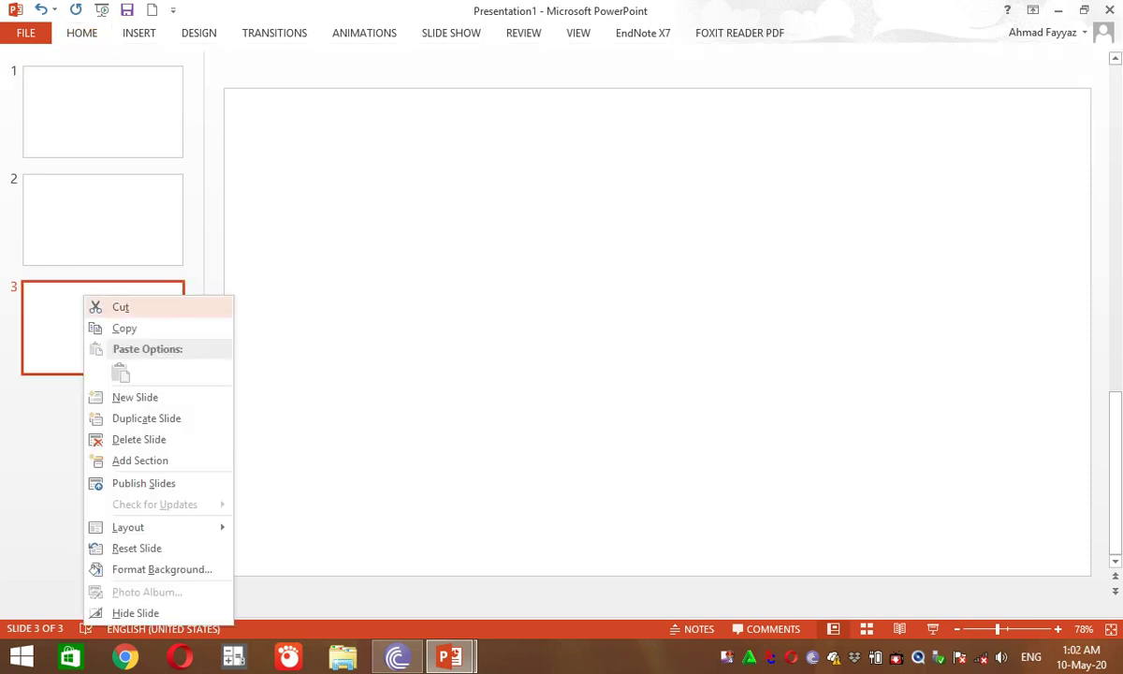
click(120, 307)
right_click(95, 224)
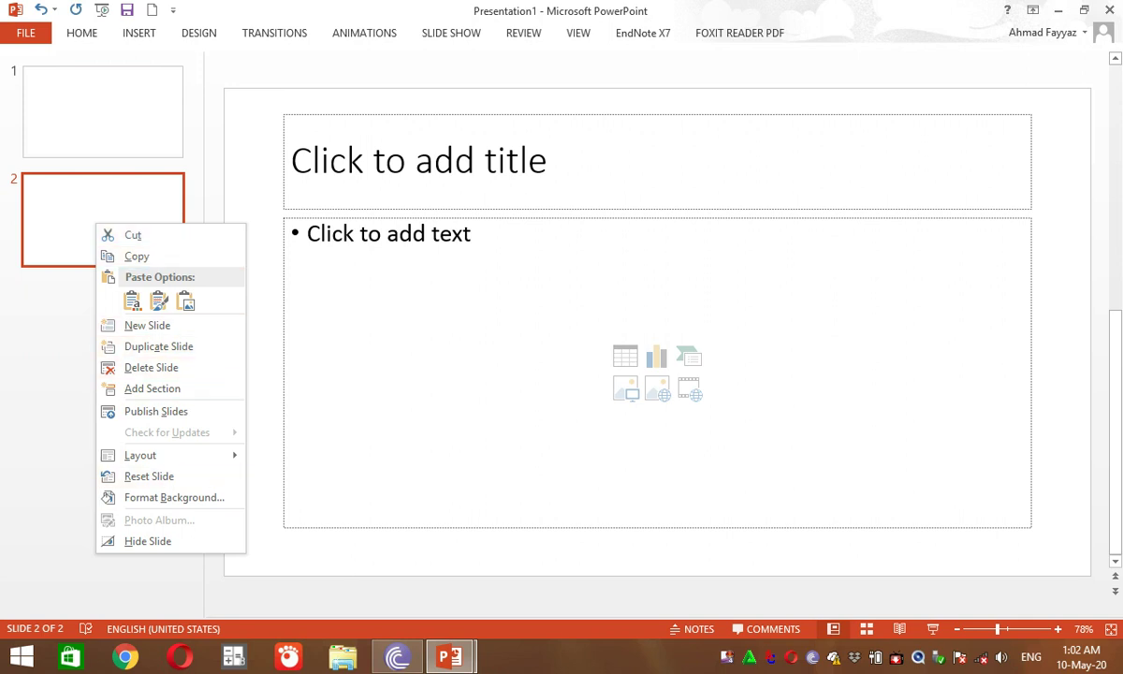
- Delete the original title slide 1
key(Escape)
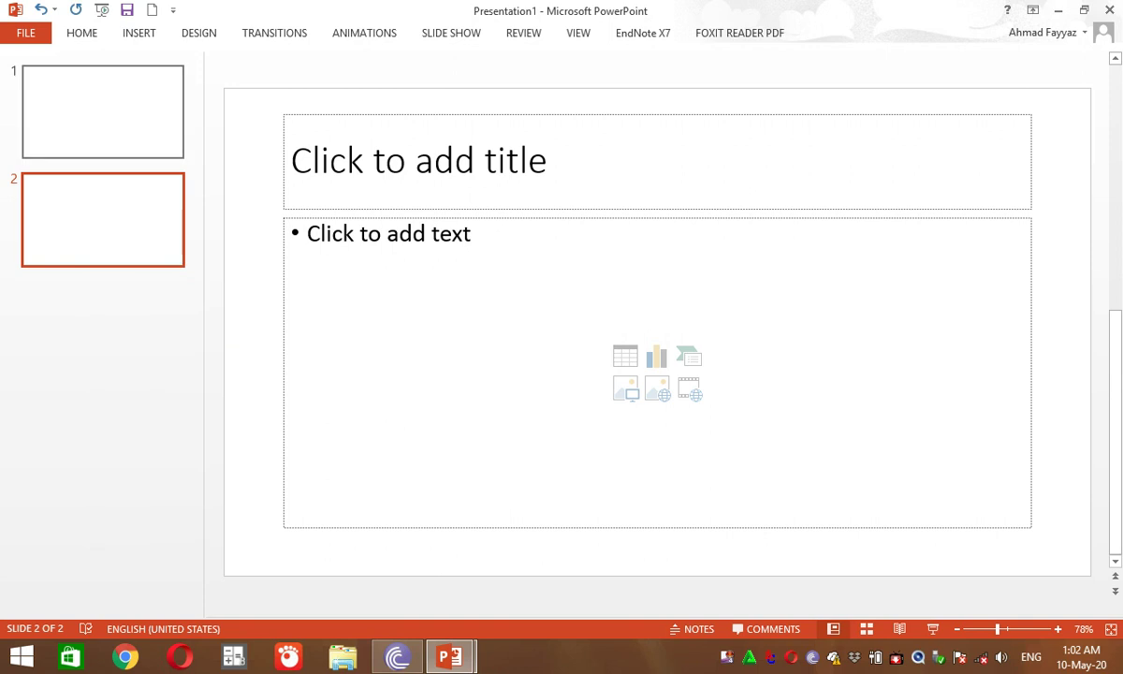
click(75, 111)
right_click(57, 114)
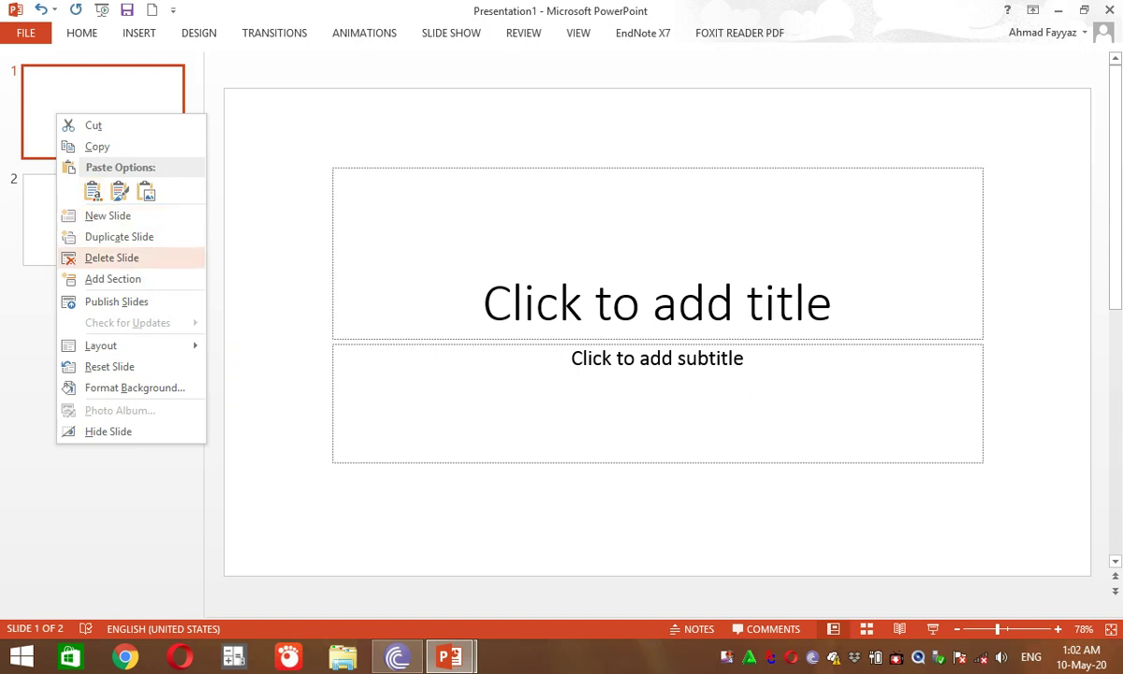
click(111, 257)
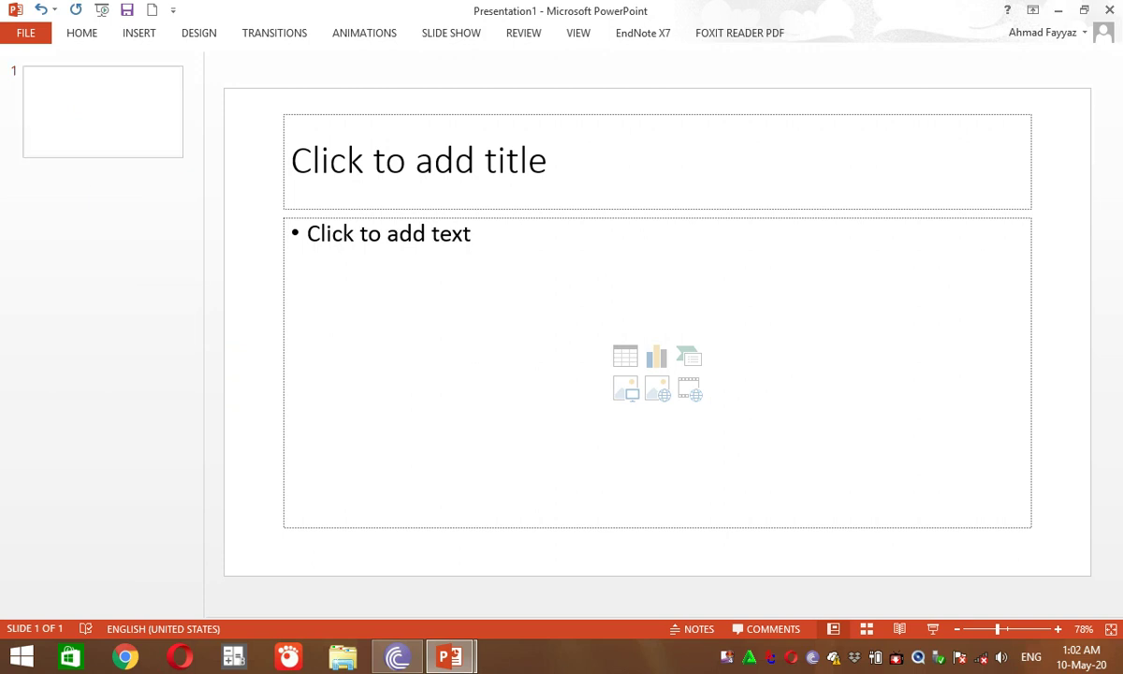
- Insert three new title-and-content slides, making four slides in total
right_click(92, 186)
click(140, 244)
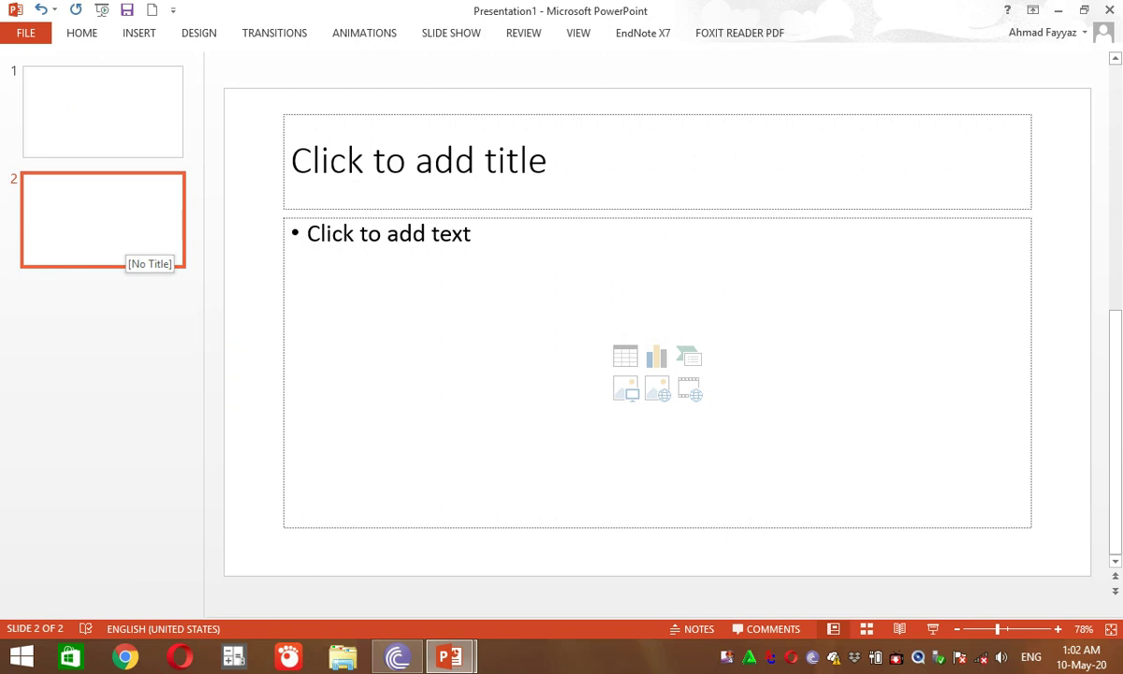
right_click(70, 302)
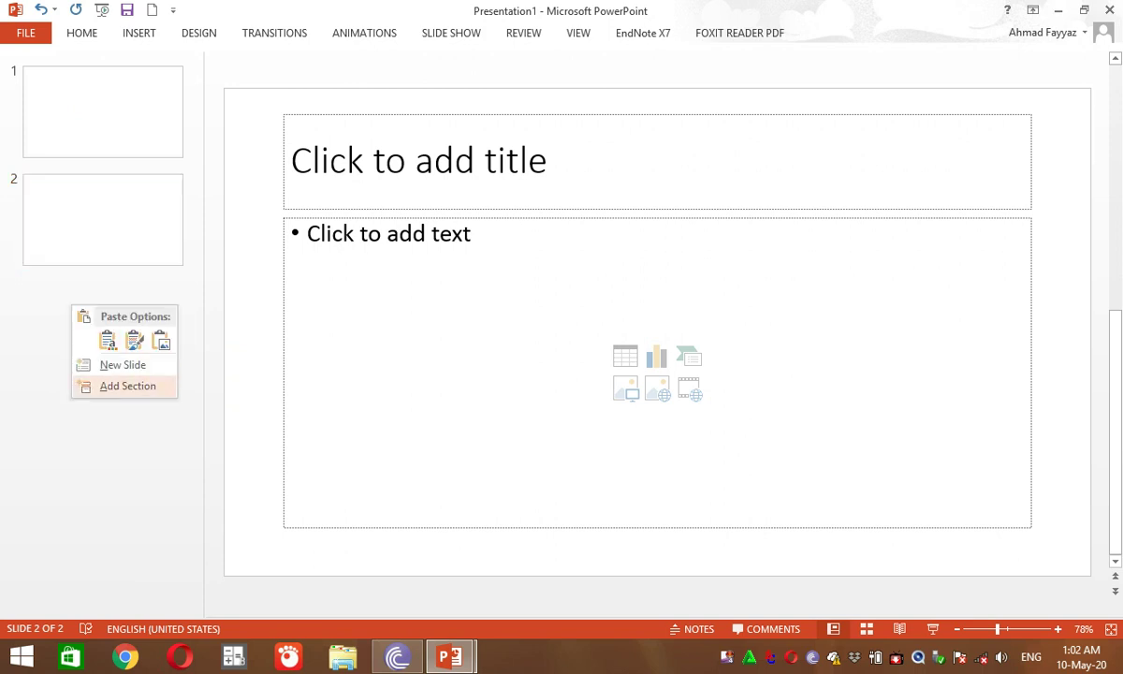
click(103, 386)
right_click(92, 383)
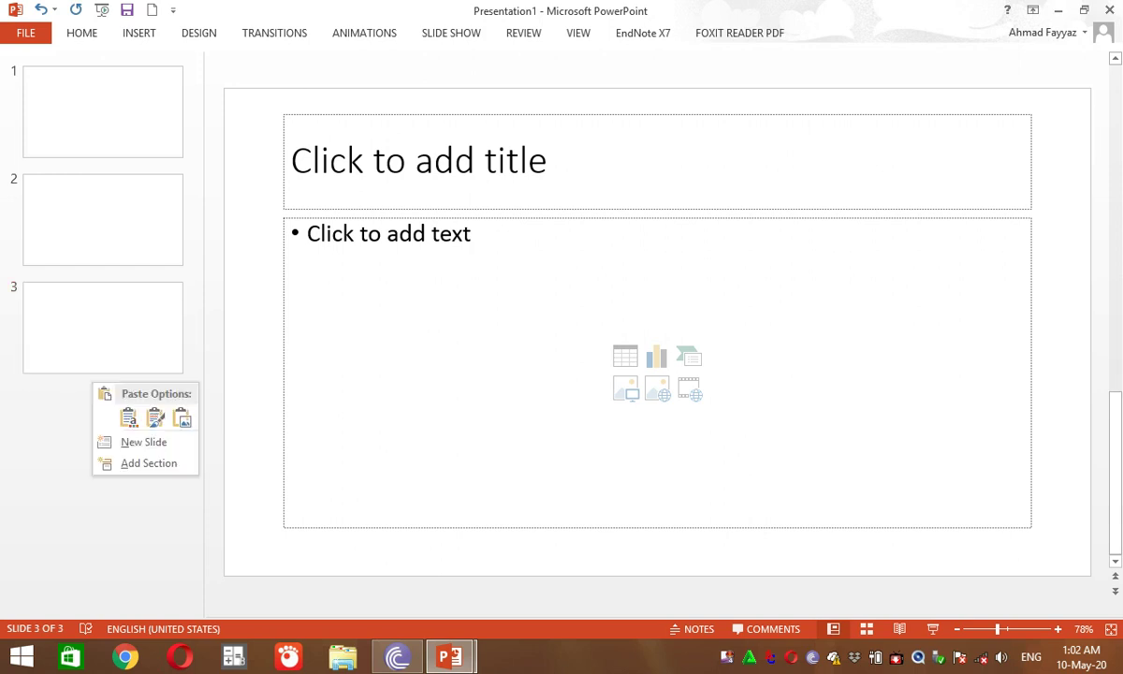
click(144, 442)
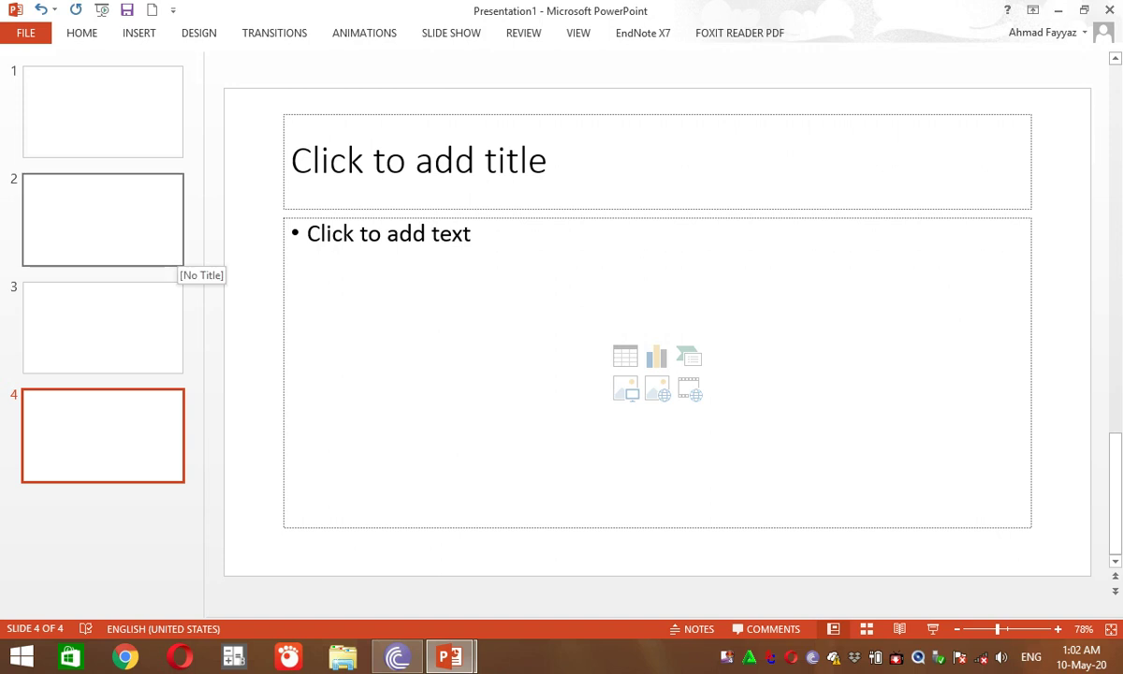
- Title slide 1 'Microsoft Power Point' and remove the bullet from its body placeholder
click(131, 94)
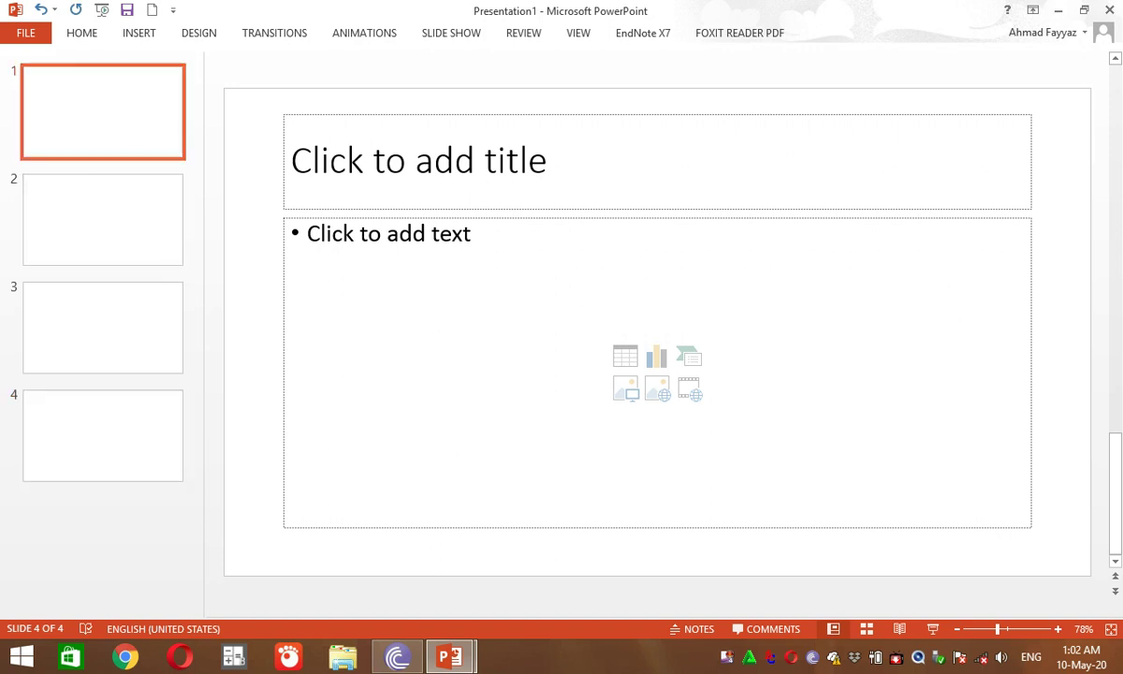
click(291, 159)
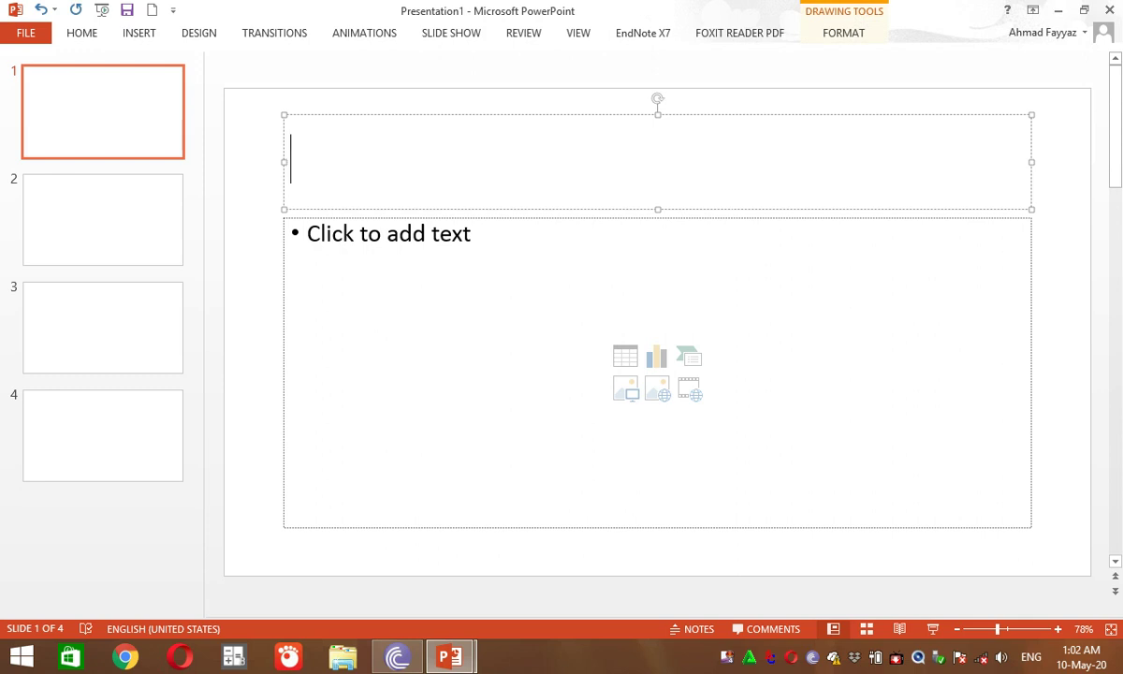
text(m)
key(BackSpace)
key(BackSpace)
key(BackSpace)
key(BackSpace)
text(m)
key(BackSpace)
text(Mi)
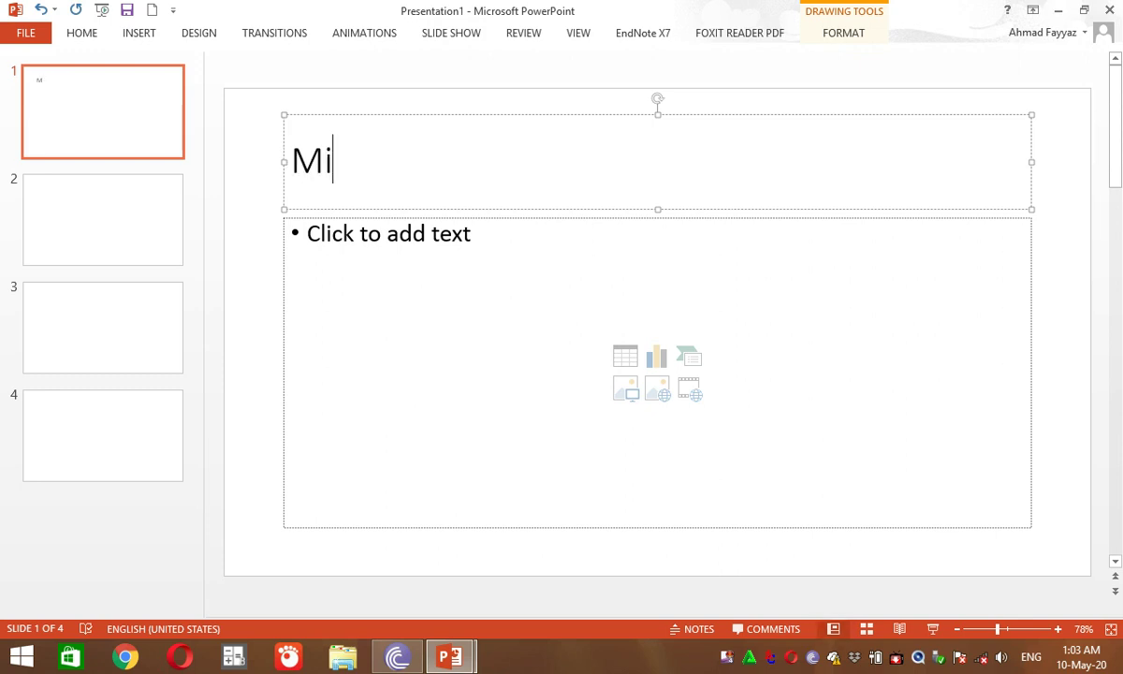
text(crosoft Power p)
key(BackSpace)
text(Point)
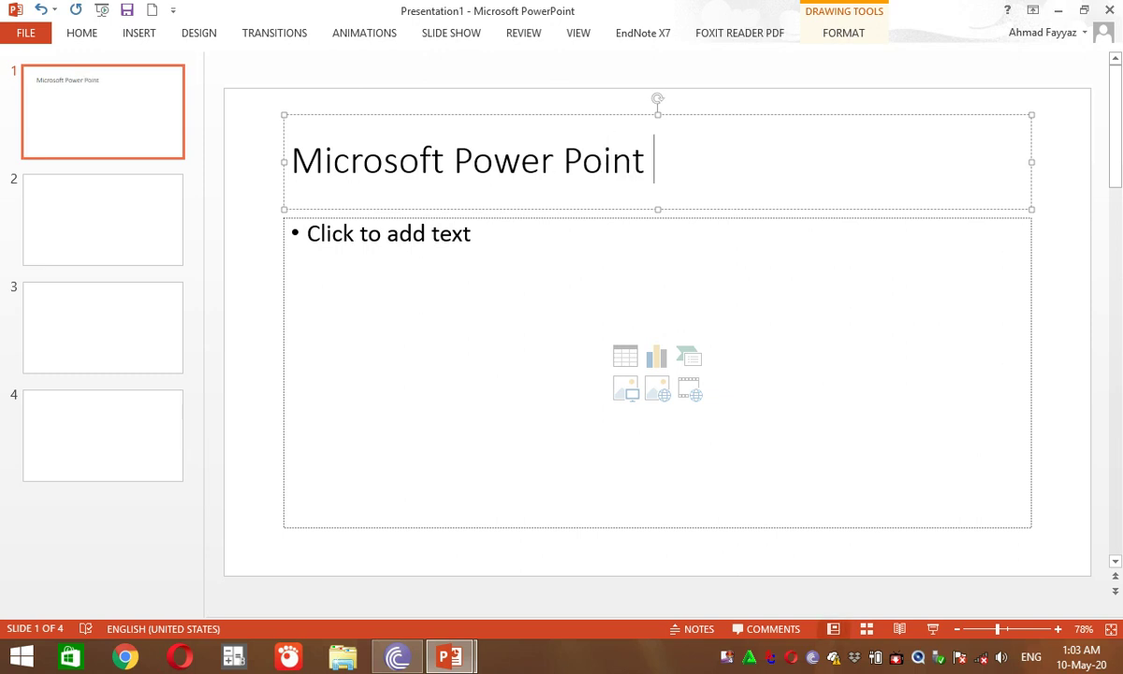
click(309, 233)
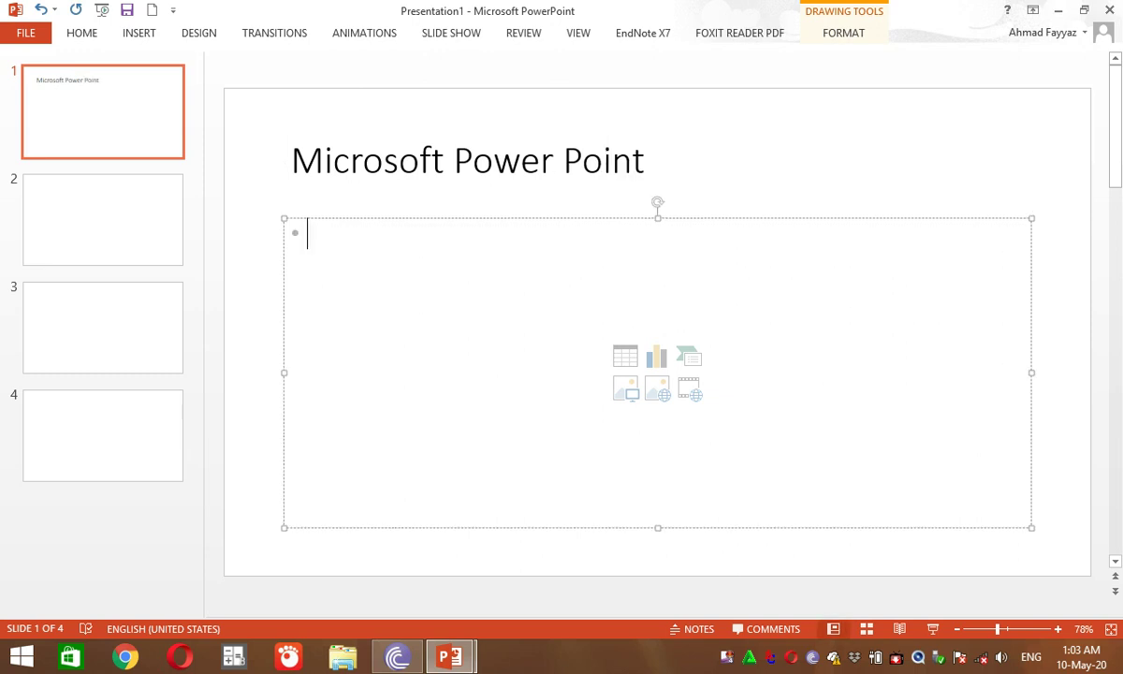
key(BackSpace)
- Check slide 1's title and body placeholders, then return to the empty slide 2
click(103, 220)
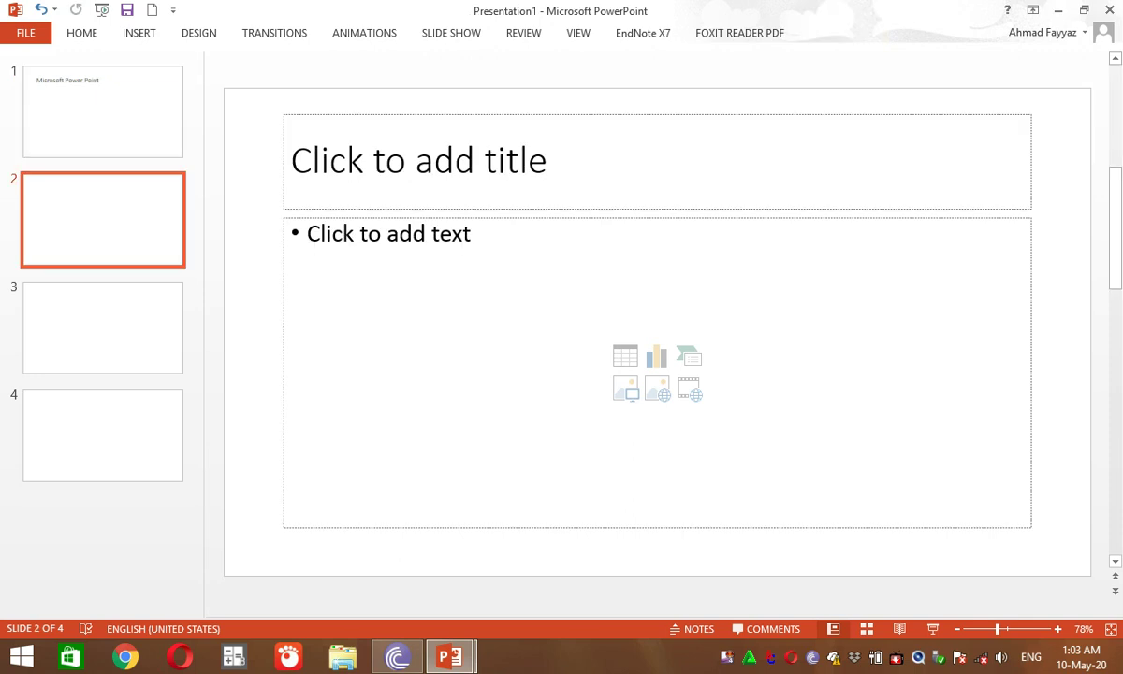
click(103, 110)
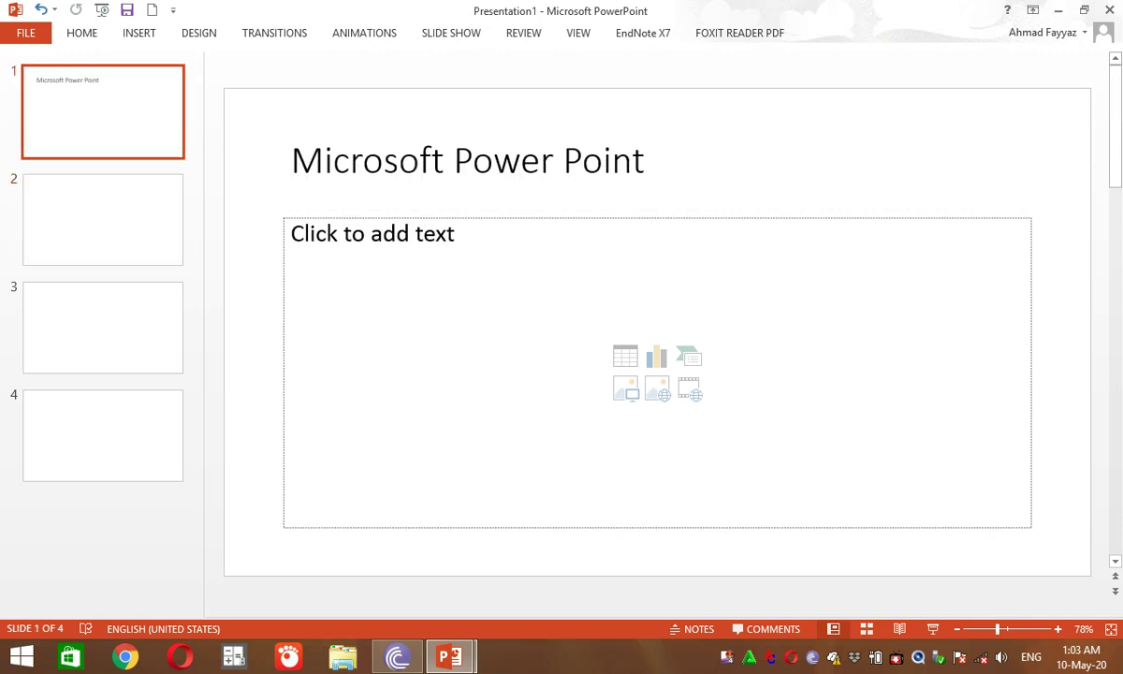
click(473, 161)
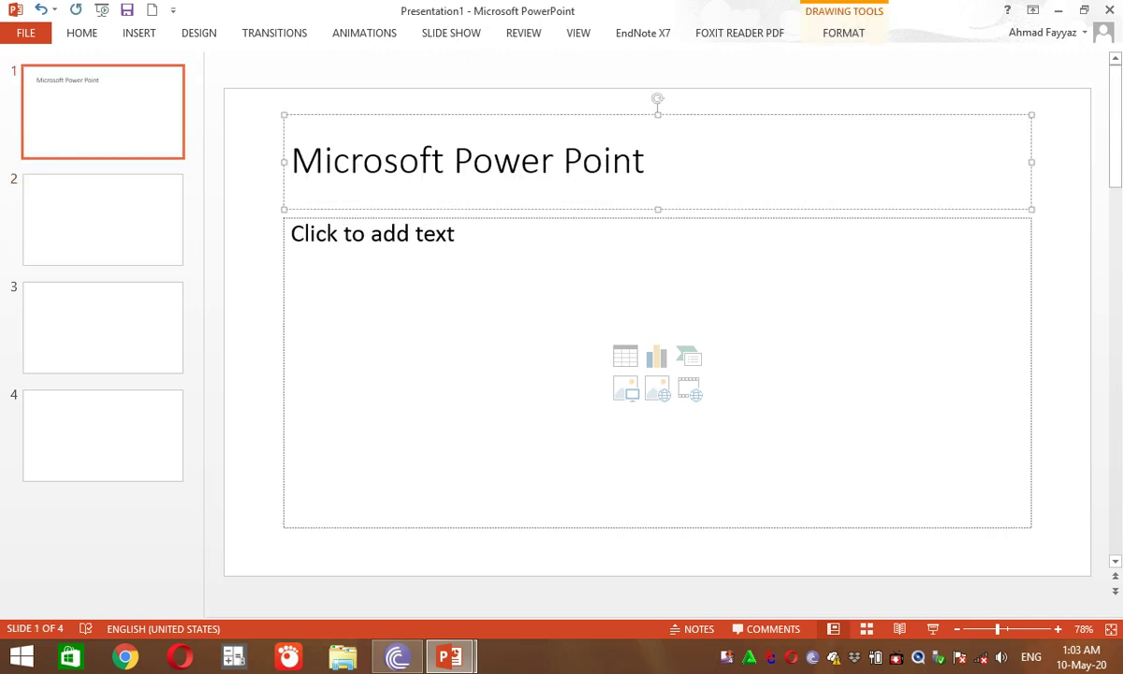
click(654, 161)
click(290, 234)
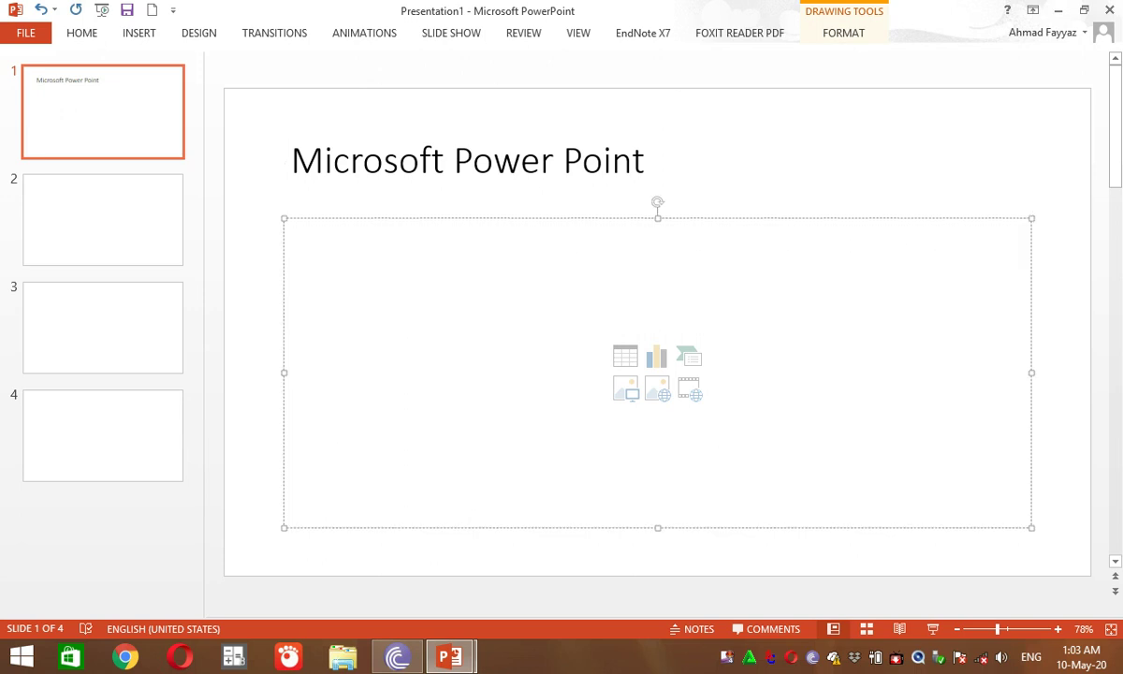
click(655, 161)
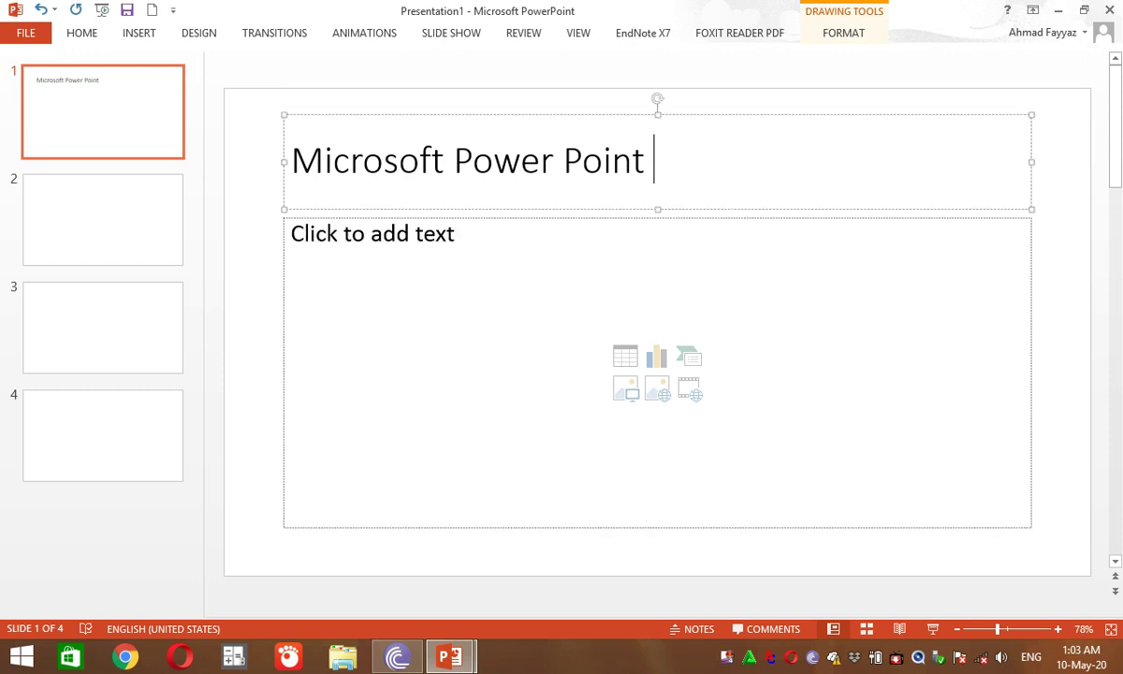
click(290, 234)
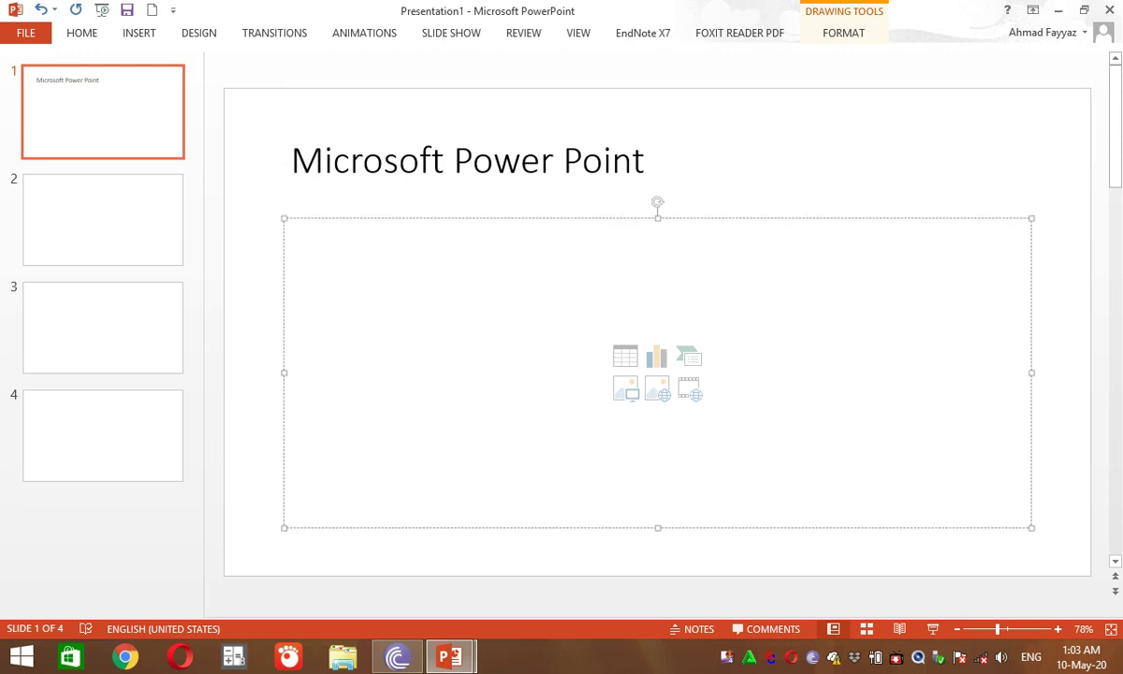
click(654, 161)
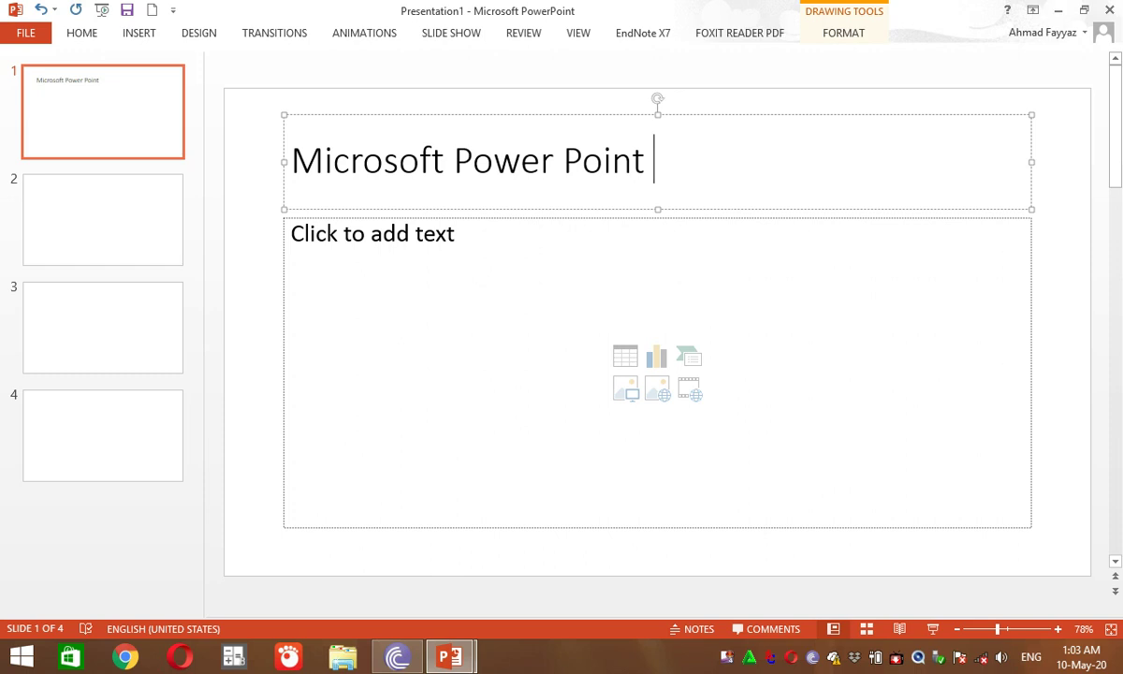
click(290, 234)
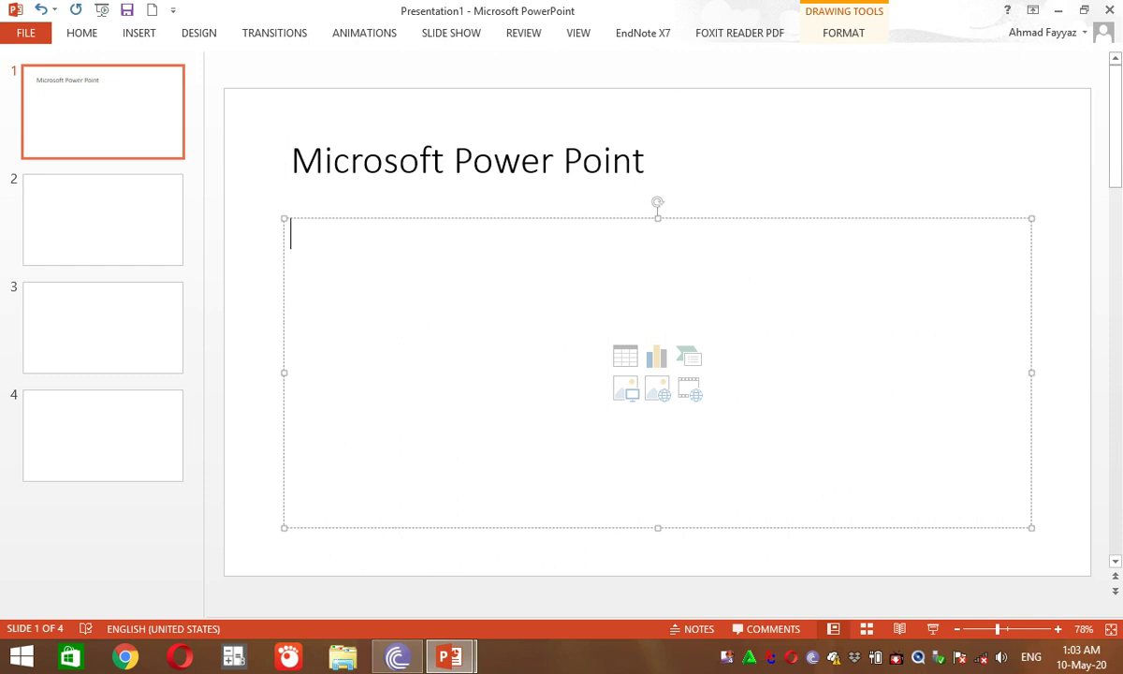
click(103, 219)
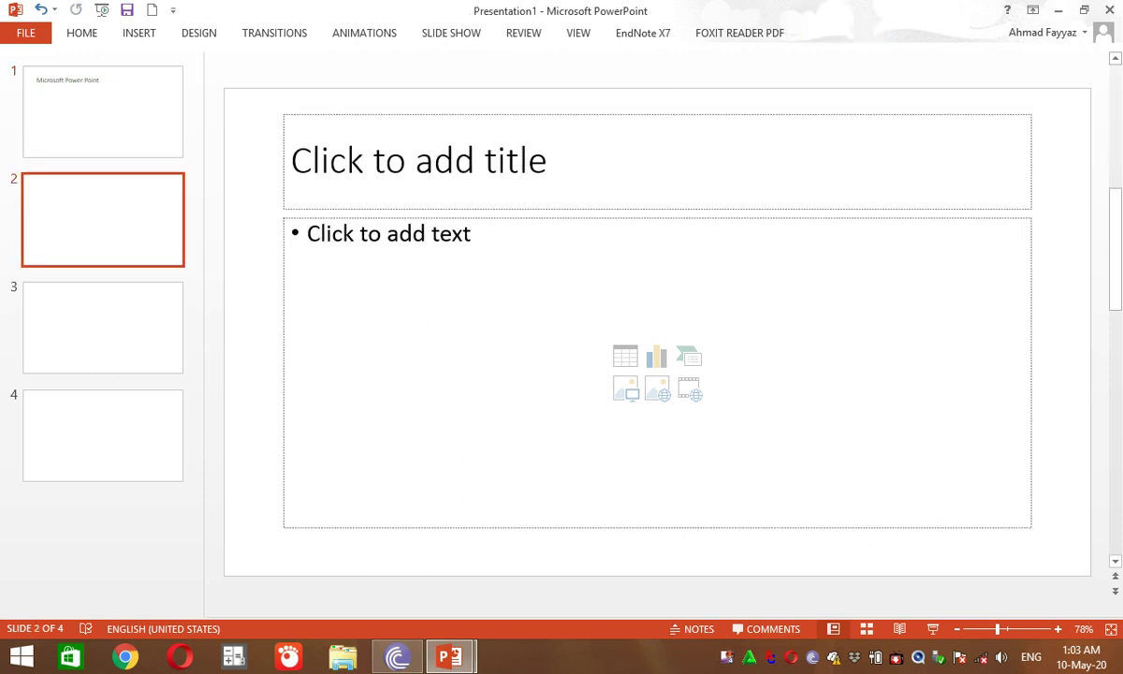
- Remove the bullet from slide 2's first body line, testing with throwaway text
click(290, 161)
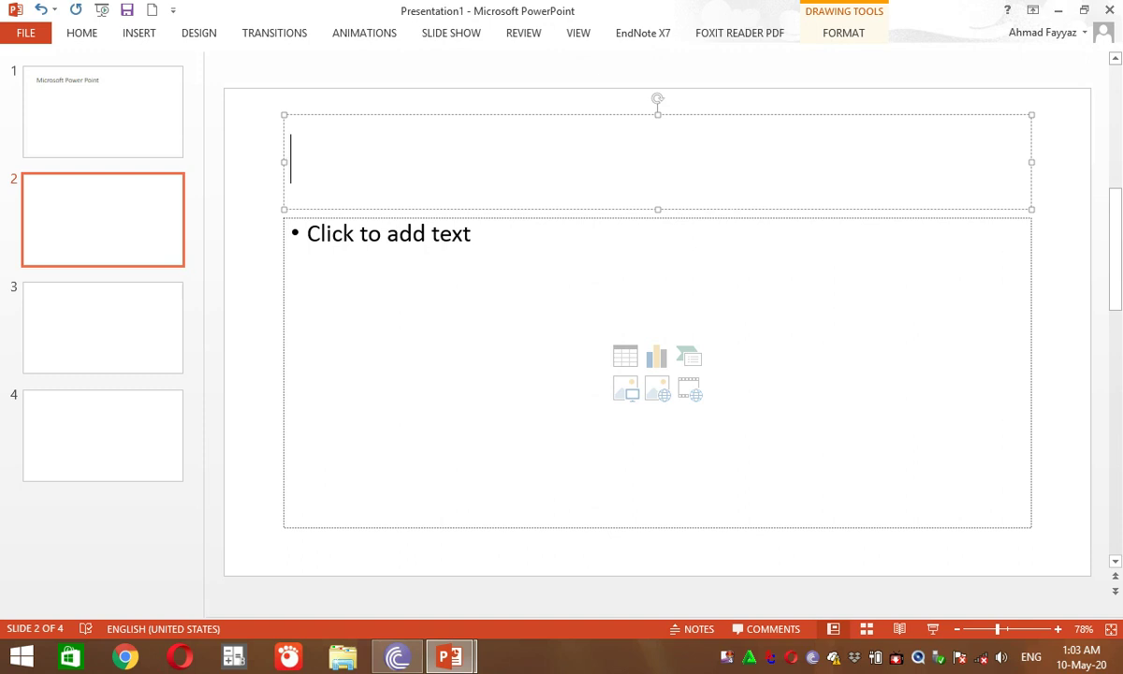
click(309, 234)
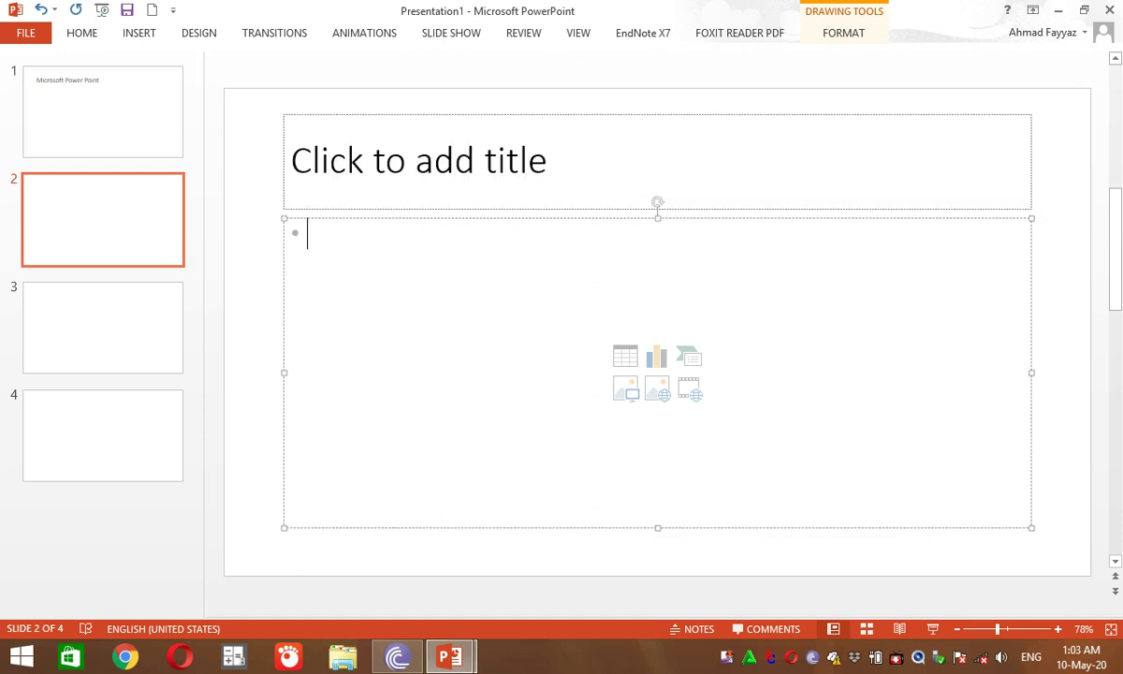
click(290, 161)
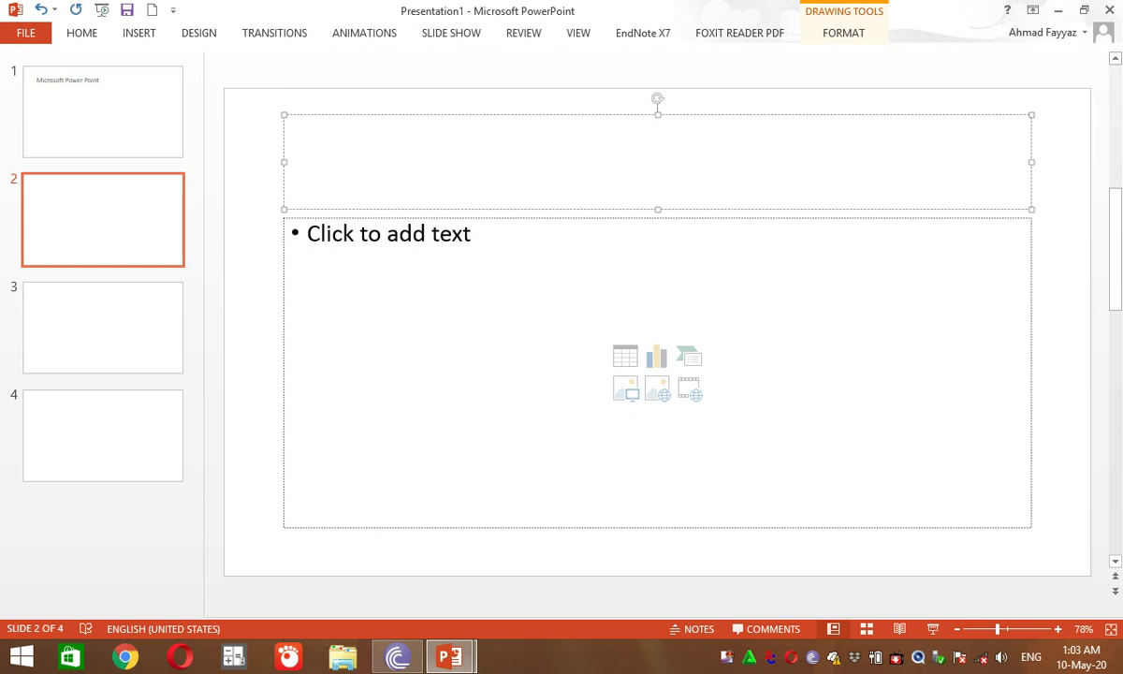
click(308, 234)
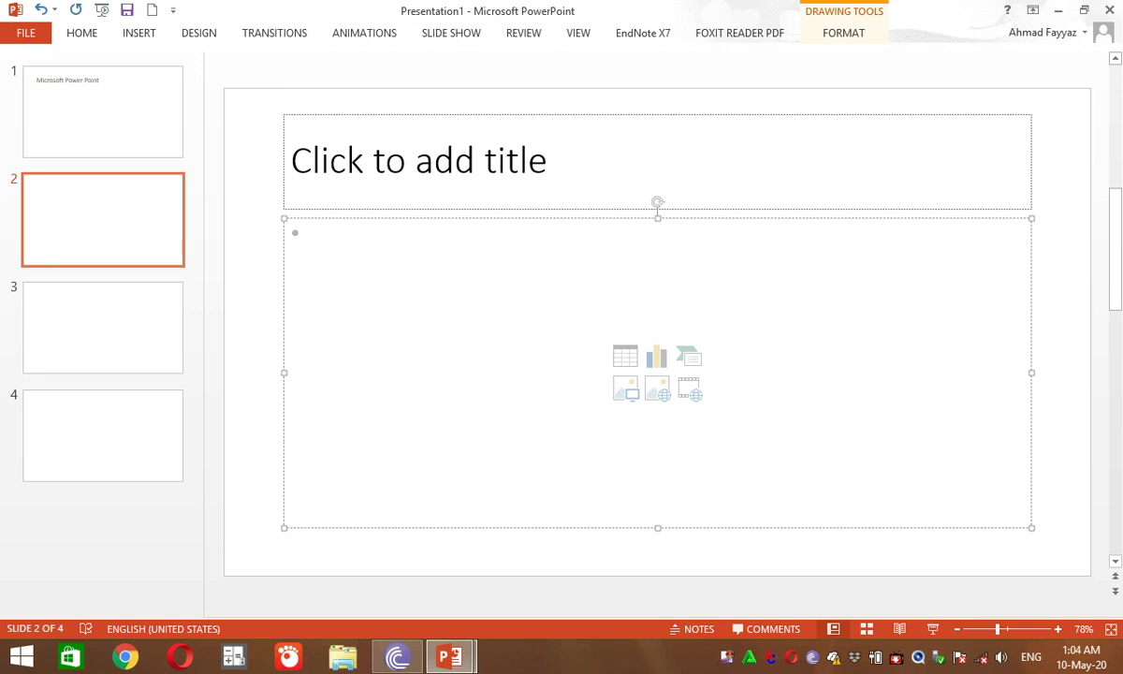
key(BackSpace)
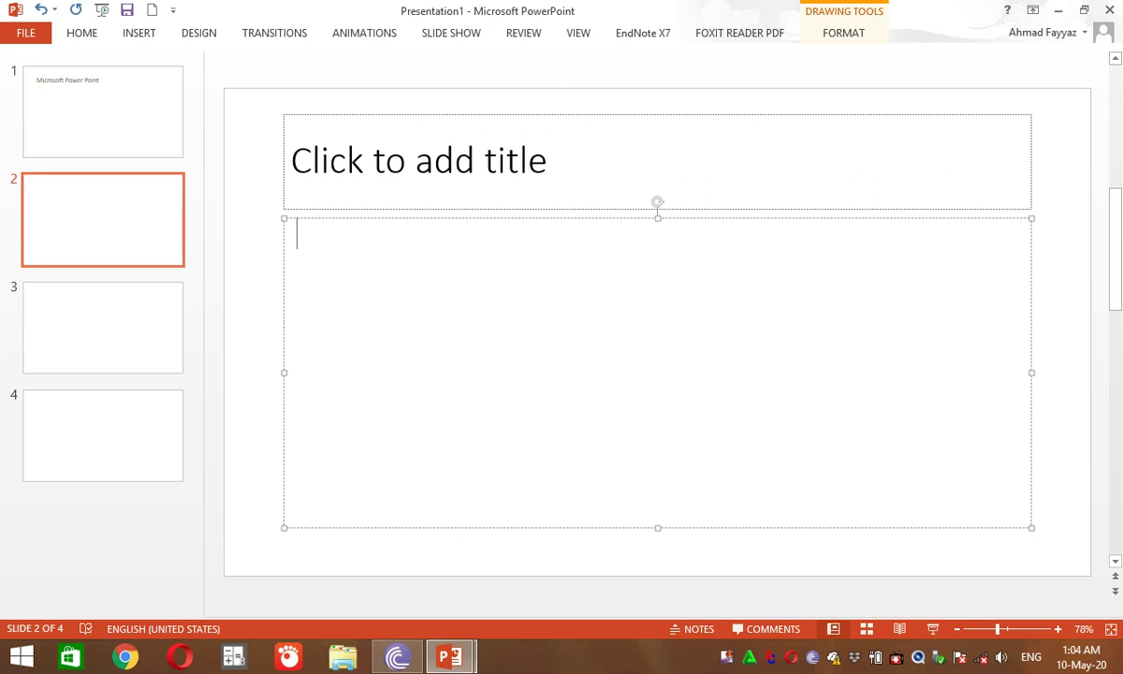
text(kjkjdkjk)
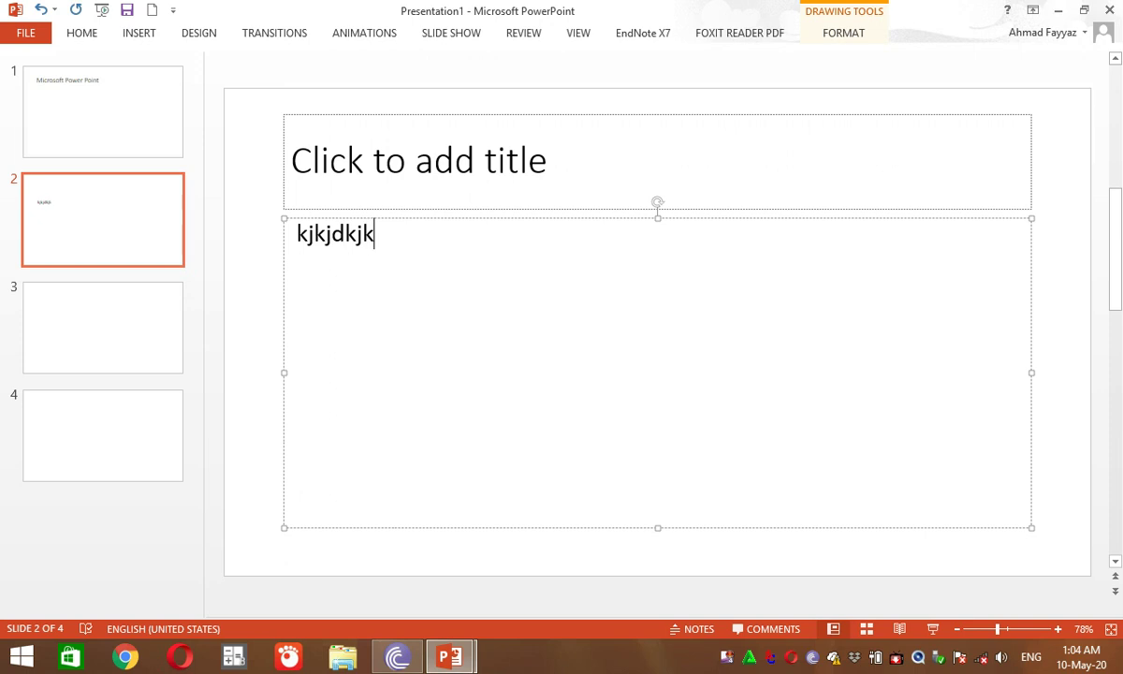
key(BackSpace)
key(BackSpace)
key(BackSpace)
key(BackSpace)
key(BackSpace)
key(BackSpace)
key(BackSpace)
key(BackSpace)
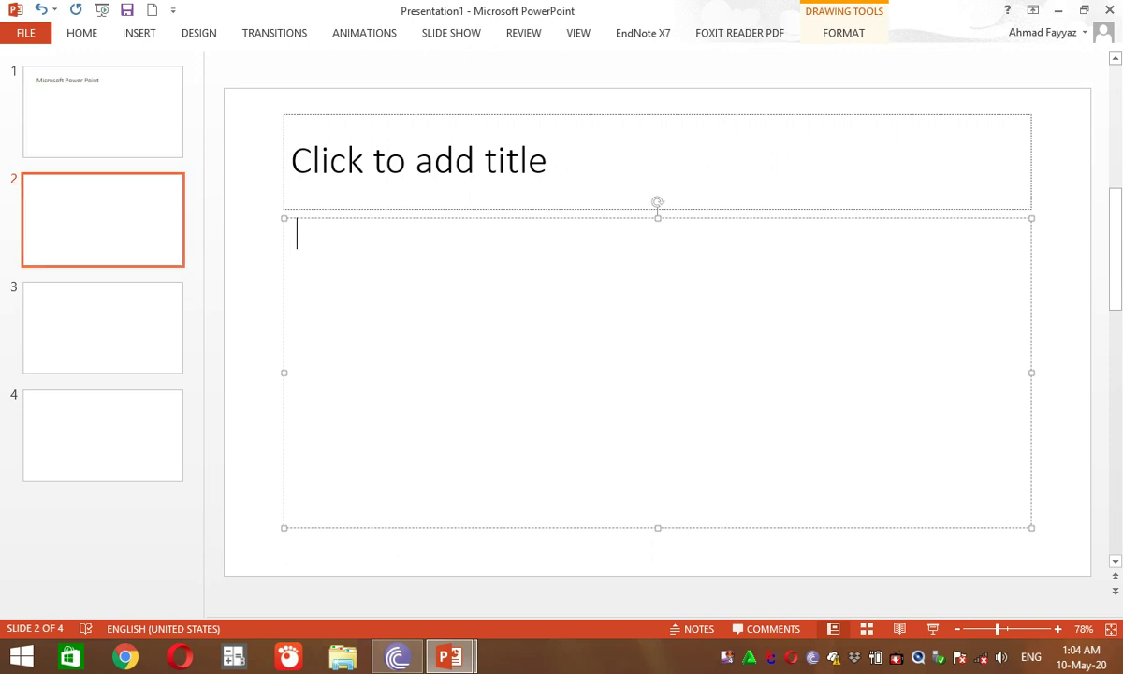
key(shift+F10)
key(Escape)
- Bring up the body text's context menu and reach the bullet style choices
key(shift+F10)
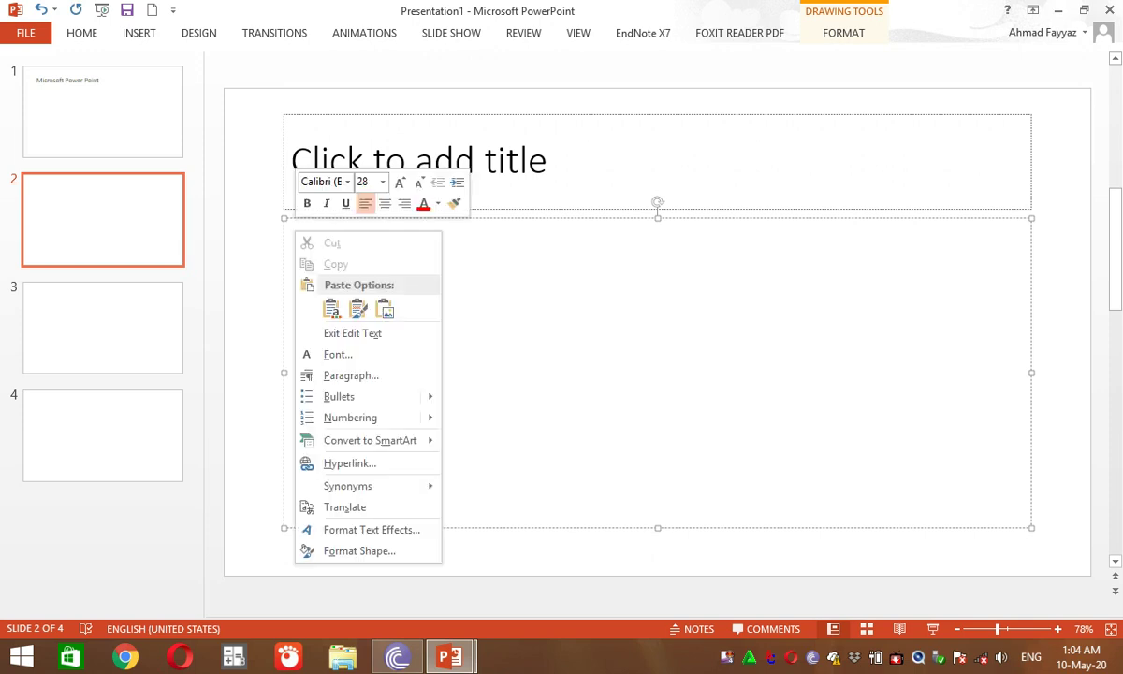
key(Escape)
key(shift+F10)
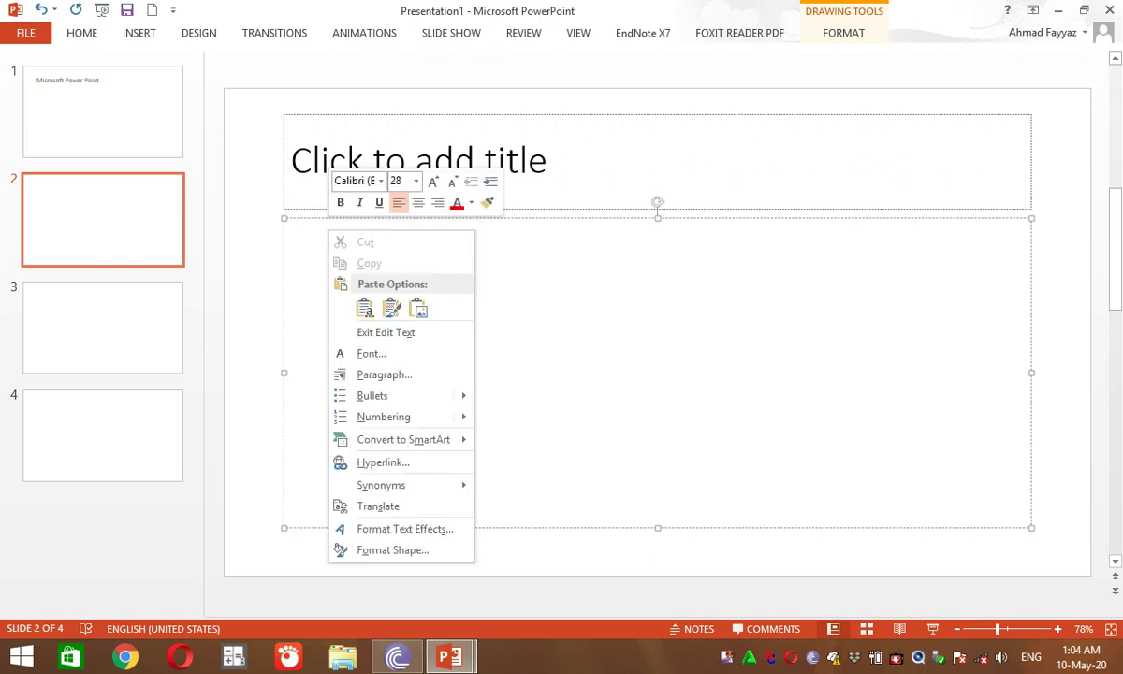
key(Down)
key(Down)
key(Down)
key(Down)
key(Right)
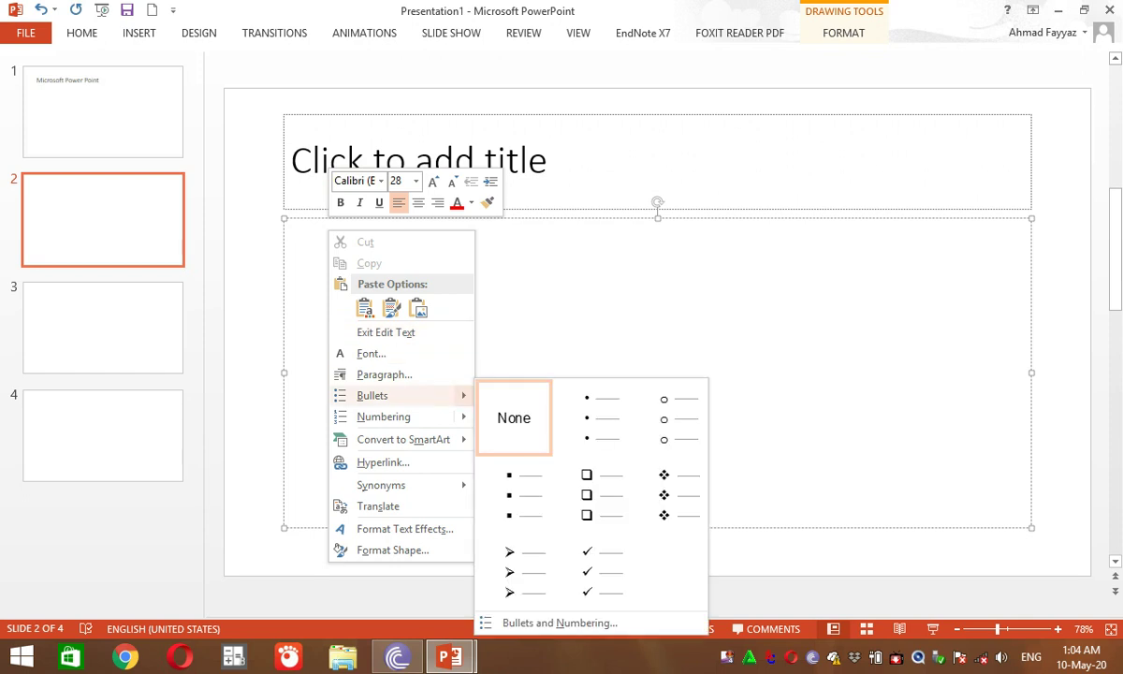
key(Left)
key(Down)
key(Right)
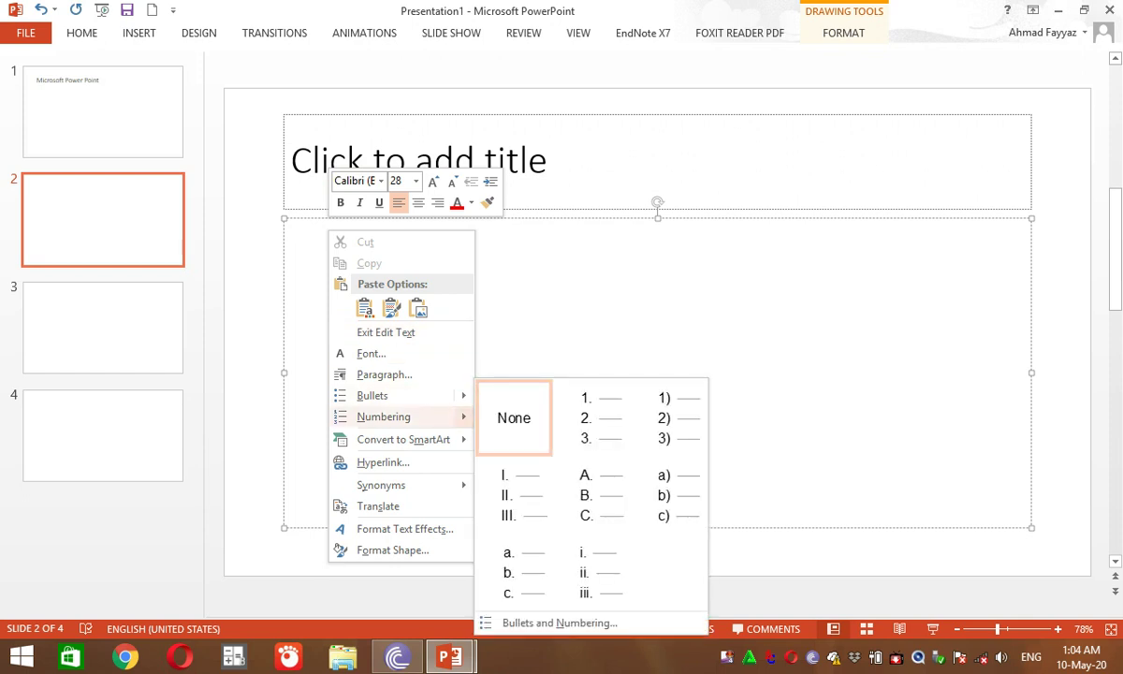
key(Left)
- Preview several bullet styles and apply the four-diamond bullet to slide 2's body
key(Up)
key(Right)
key(Right)
key(Right)
key(Down)
key(Left)
key(Down)
key(Left)
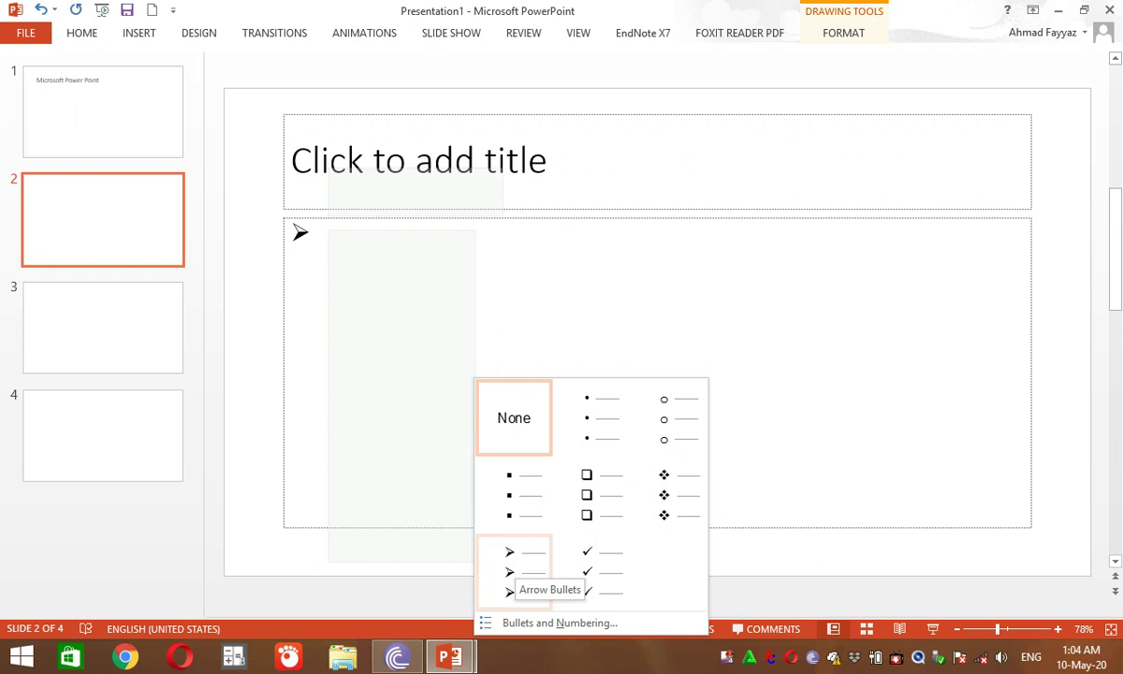
key(Up)
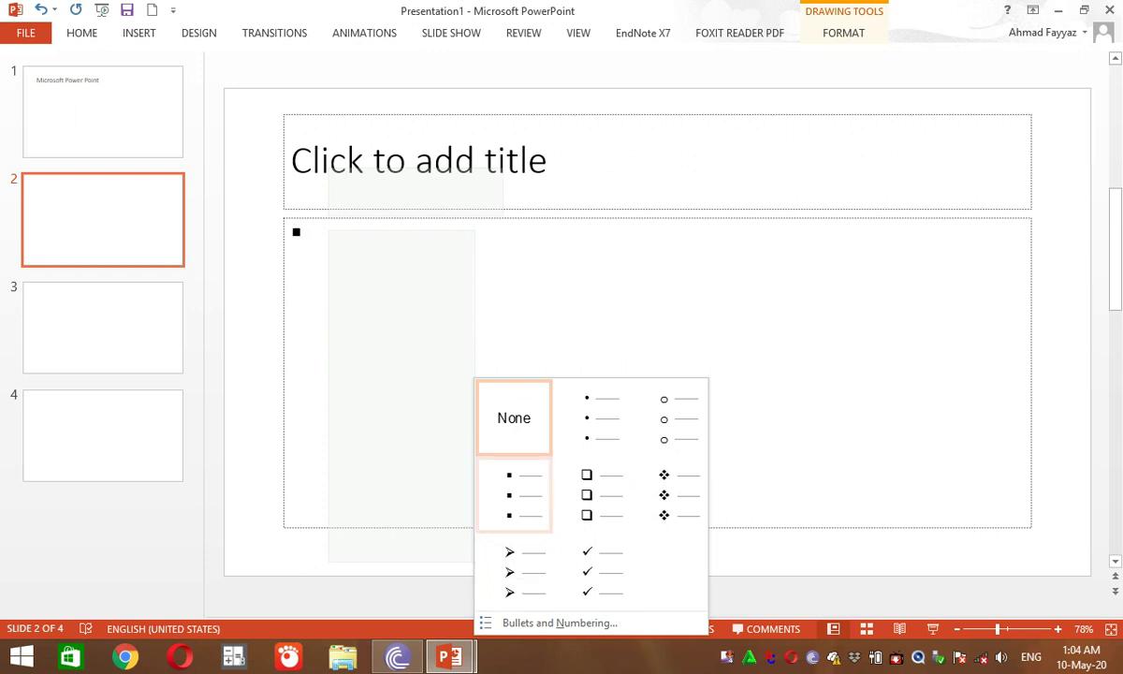
key(Up)
key(Right)
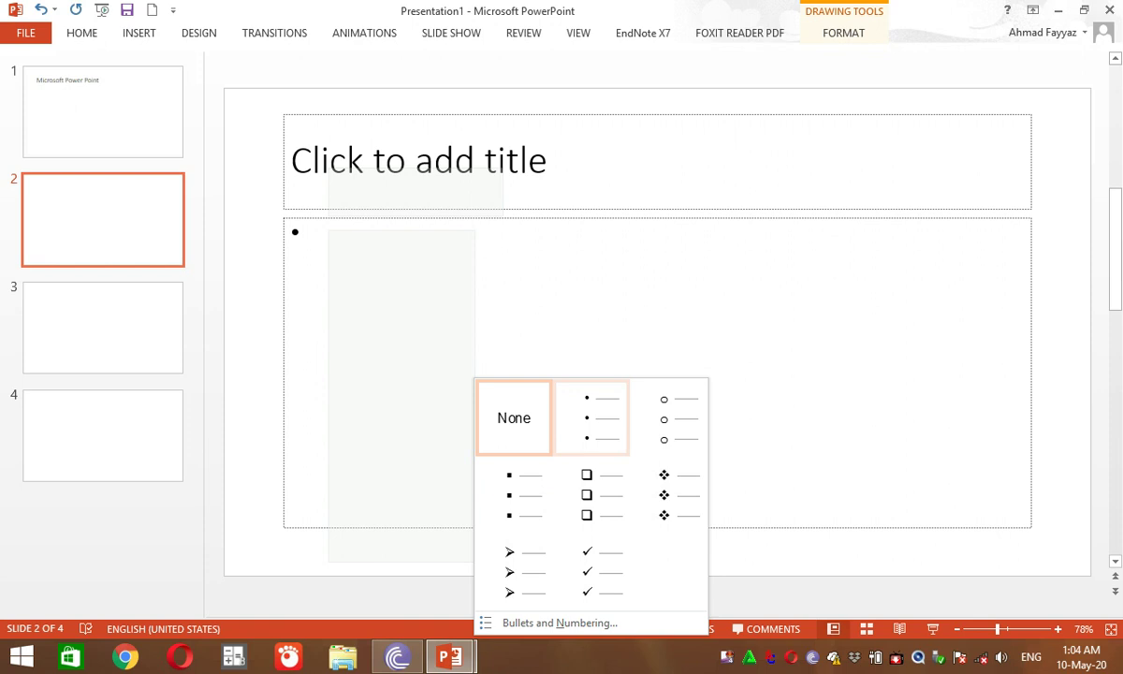
key(Down)
key(Down)
key(Up)
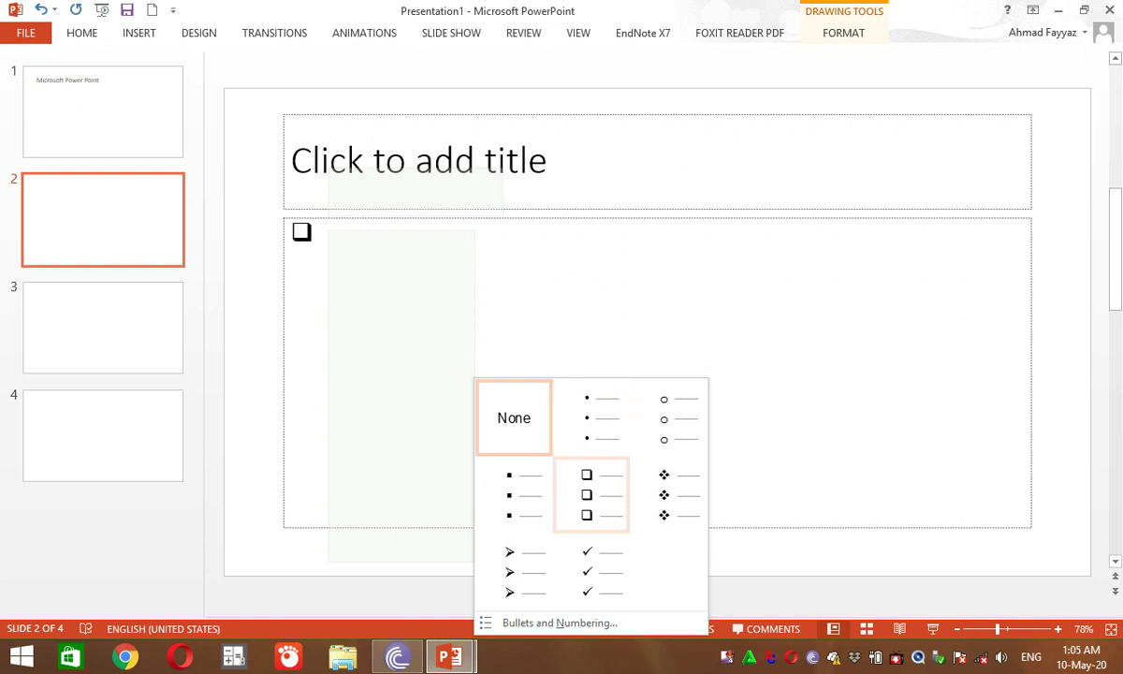
key(Right)
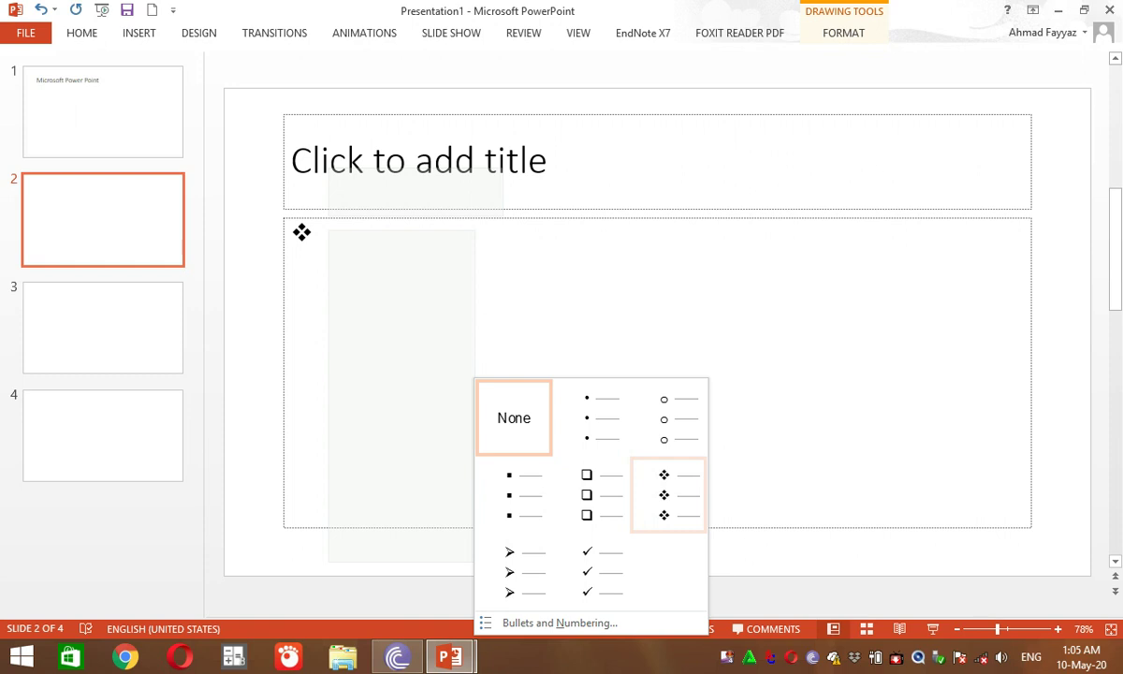
key(Left)
key(Right)
key(Up)
key(Down)
key(Return)
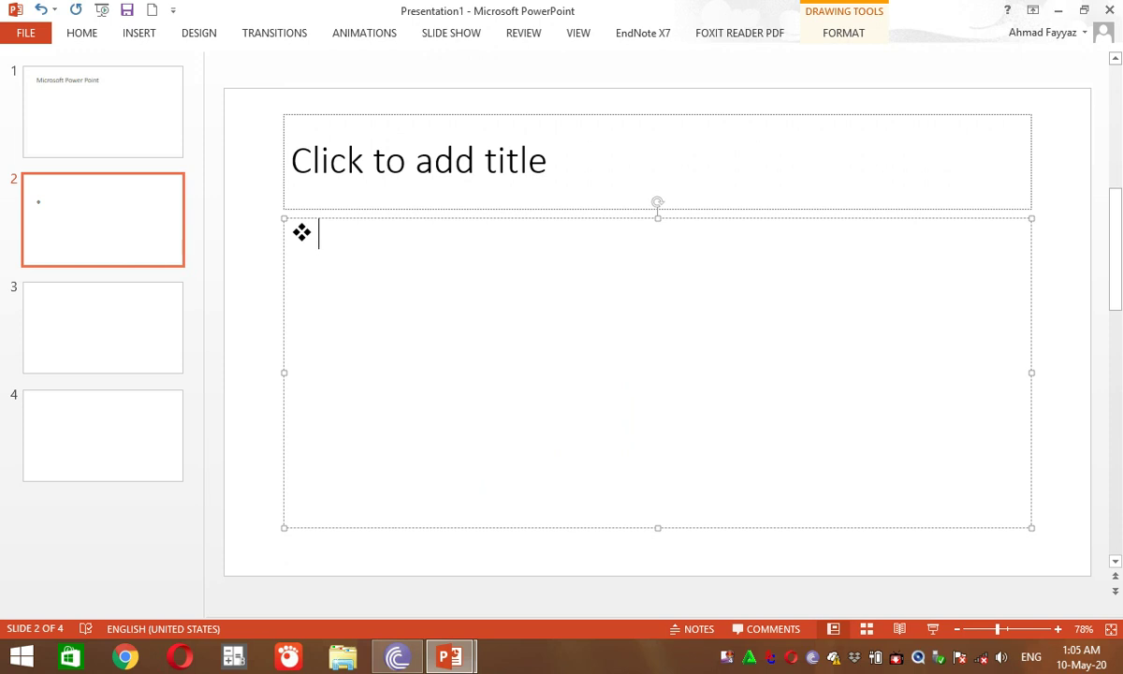
- Type 'sahljhuhdkjhi' after the diamond bullet and start a new bullet line
text(sahljhuhdkjhi)
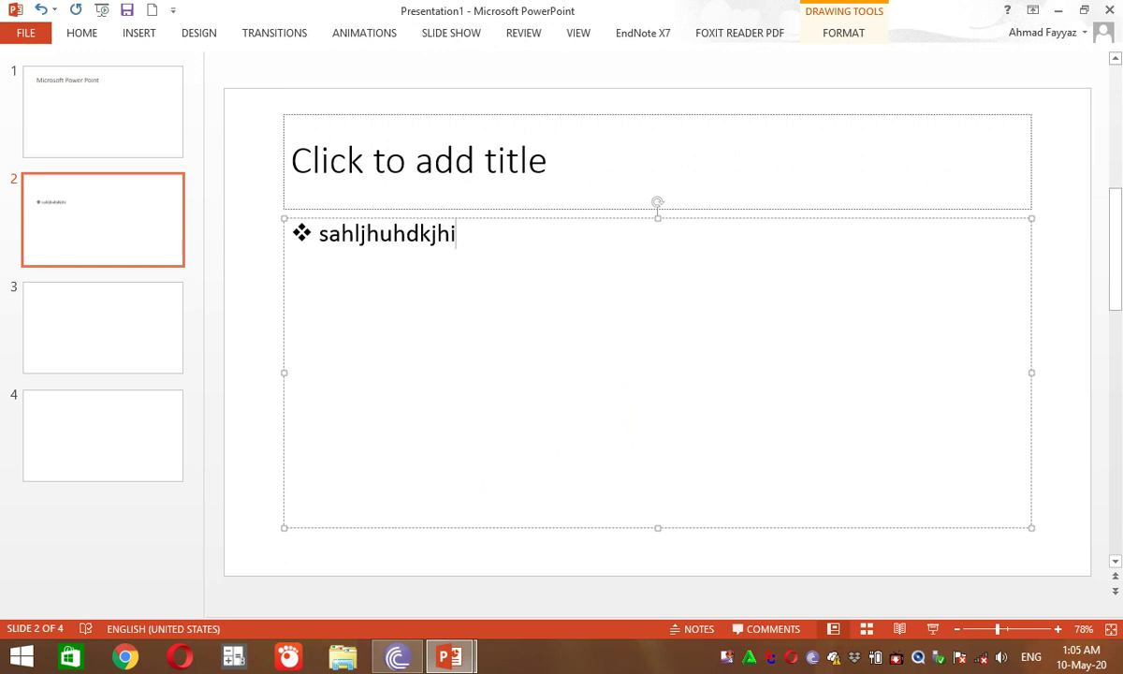
key(Return)
- Add the bulleted line 'hkjgdldjlk' below the first, leaving a blank line between them
key(Return)
text(hkjgdldjlk)
key(Return)
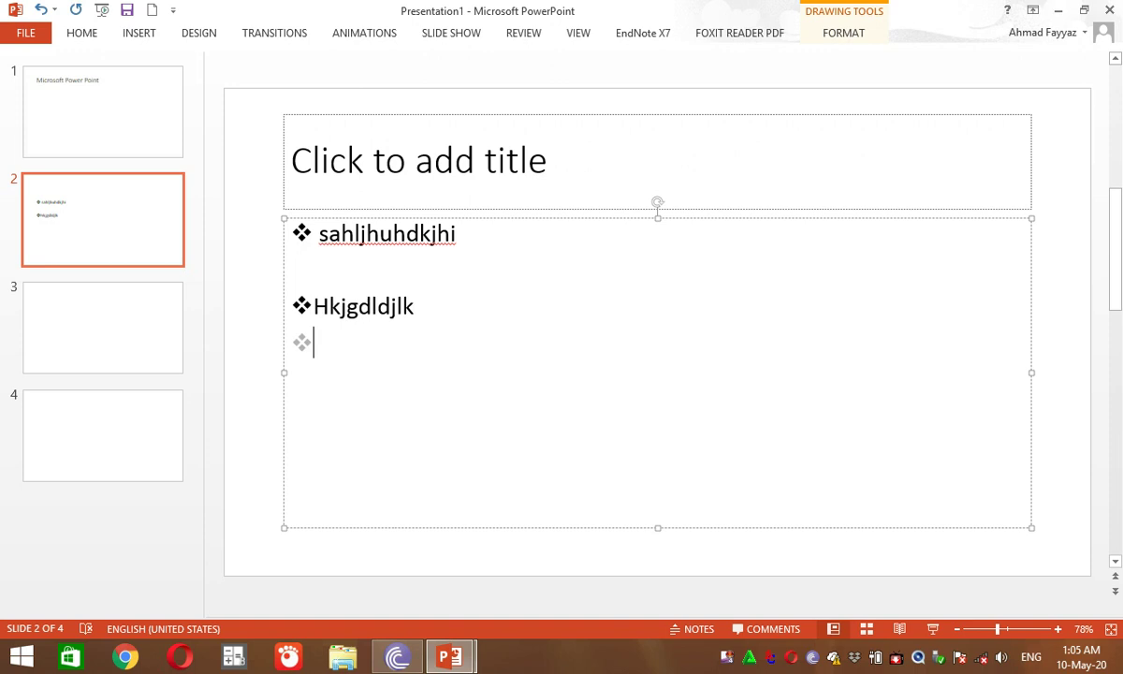